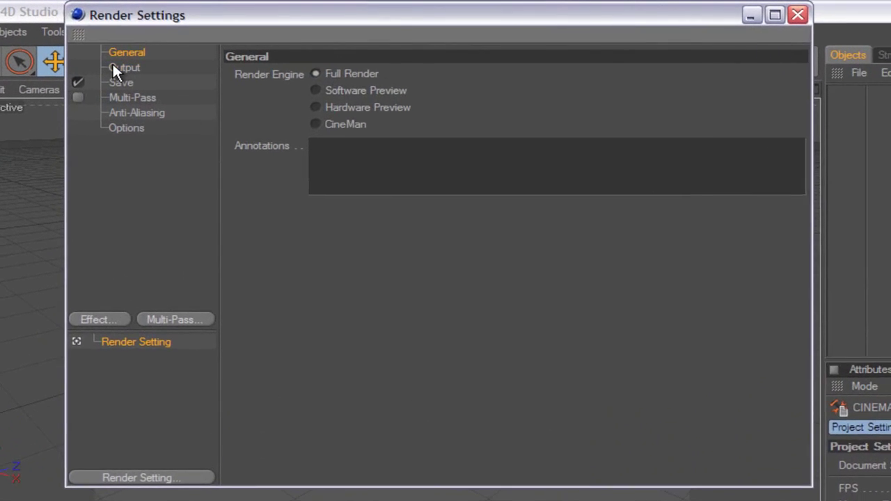
Step: Show the Render Settings Output page with its resolution and frame-rate options
{"action": "left_click", "coordinate": [115, 67]}
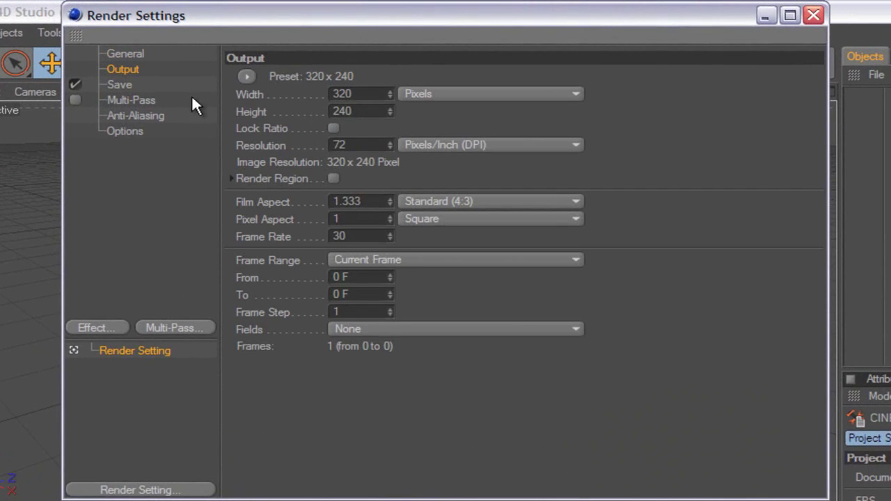
Step: Apply the Film/Video HDV/HDTV 720 29.97 output preset (1280 x 720 at 29.97 fps)
{"action": "left_click", "coordinate": [246, 76]}
{"action": "mouse_move", "coordinate": [287, 127]}
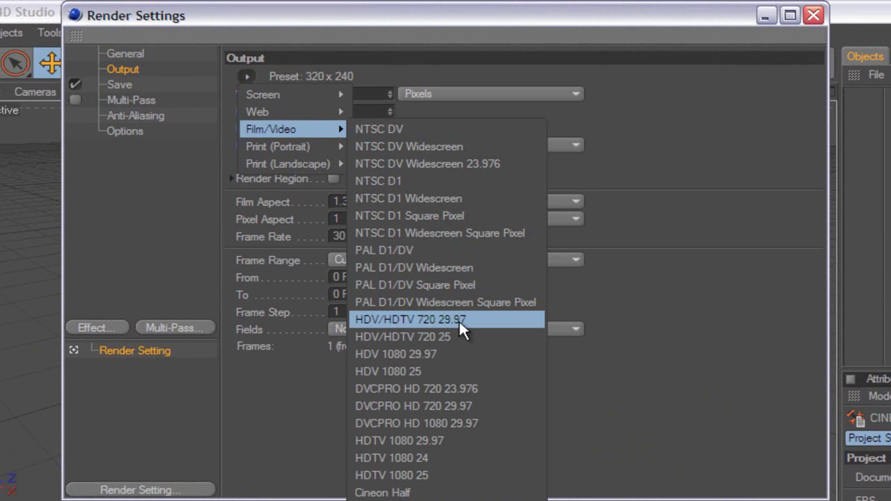
{"action": "left_click", "coordinate": [514, 319]}
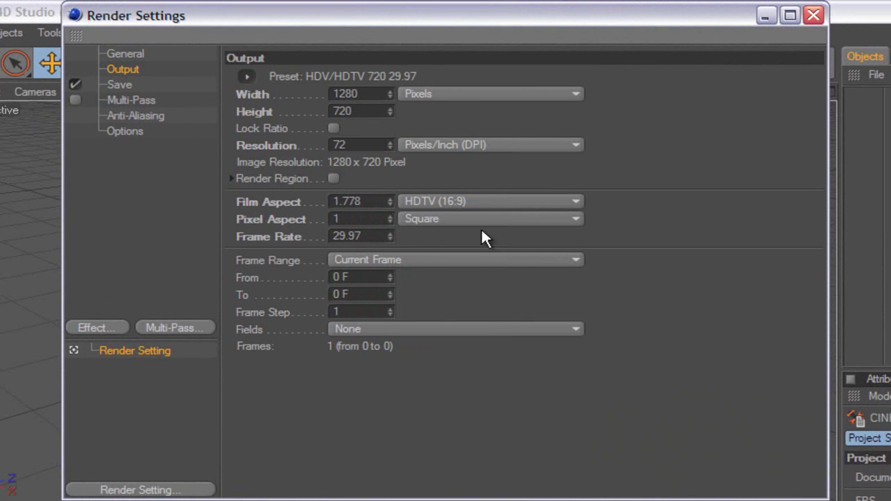
Step: Keep the frame range at Current Frame, review the other settings pages, and close Render Settings
{"action": "left_click", "coordinate": [417, 263]}
{"action": "left_click", "coordinate": [181, 201]}
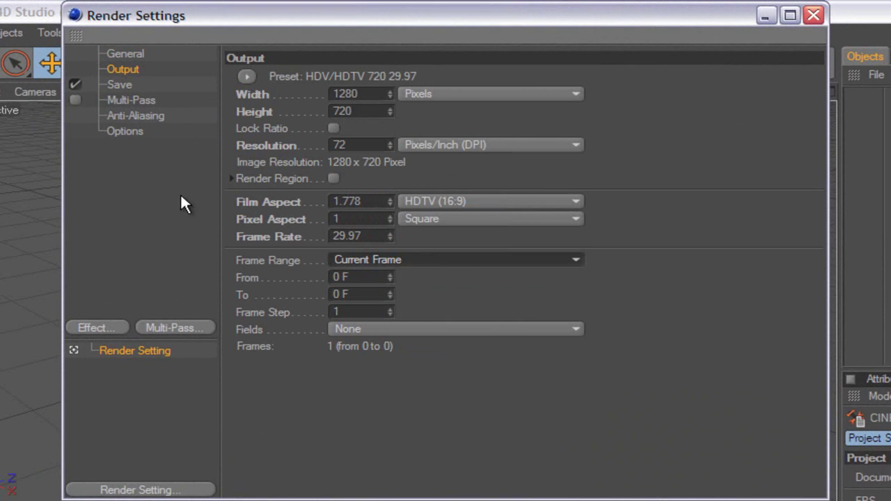
{"action": "left_click", "coordinate": [120, 84]}
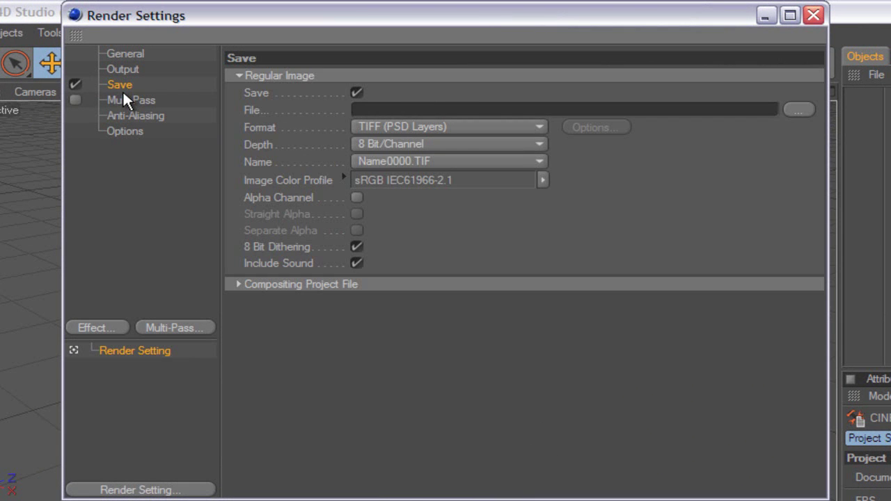
{"action": "left_click", "coordinate": [126, 99]}
{"action": "left_click", "coordinate": [137, 115]}
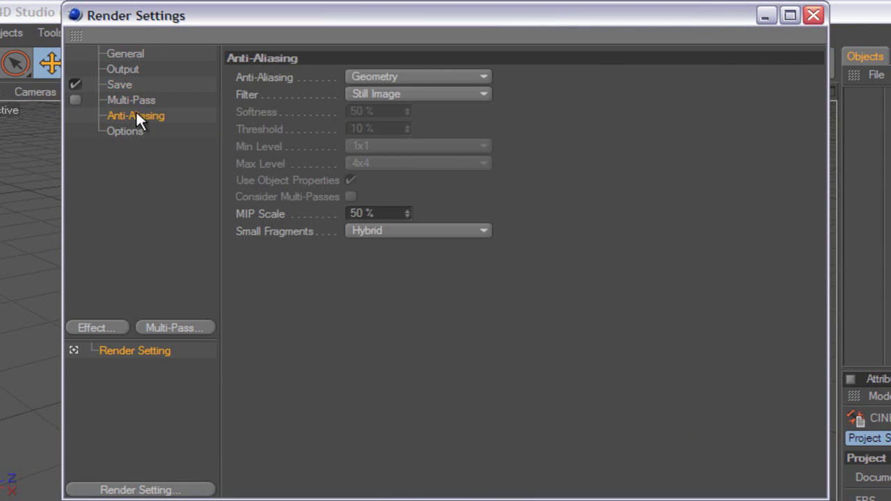
{"action": "left_click", "coordinate": [132, 56]}
{"action": "left_click", "coordinate": [122, 69]}
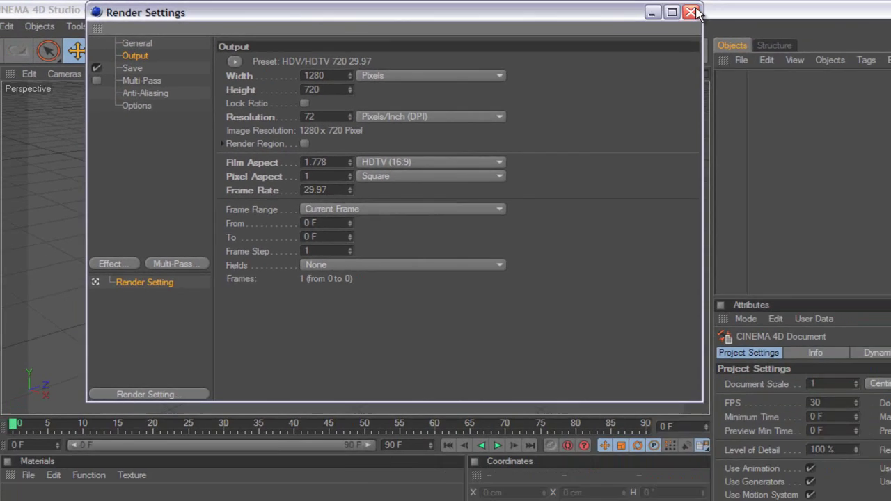
{"action": "left_click", "coordinate": [812, 15]}
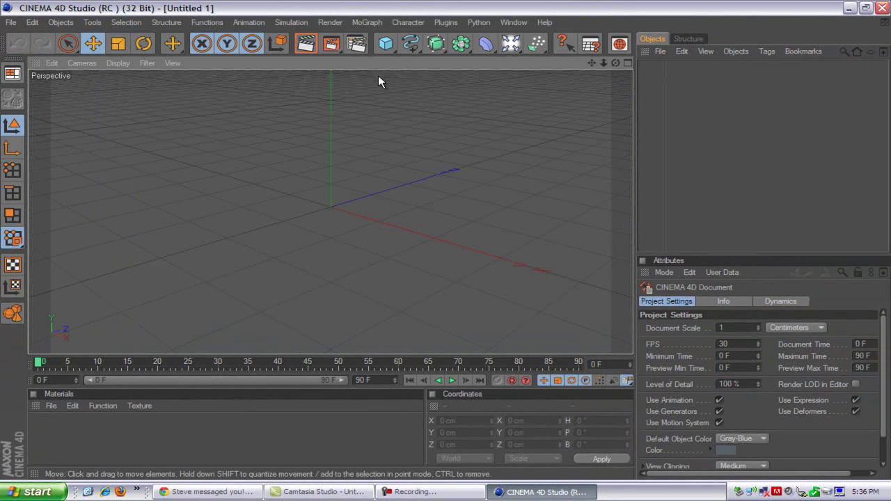
Step: Add a MoText object and replace its placeholder word with LIGHTKINGHD
{"action": "left_click", "coordinate": [366, 22]}
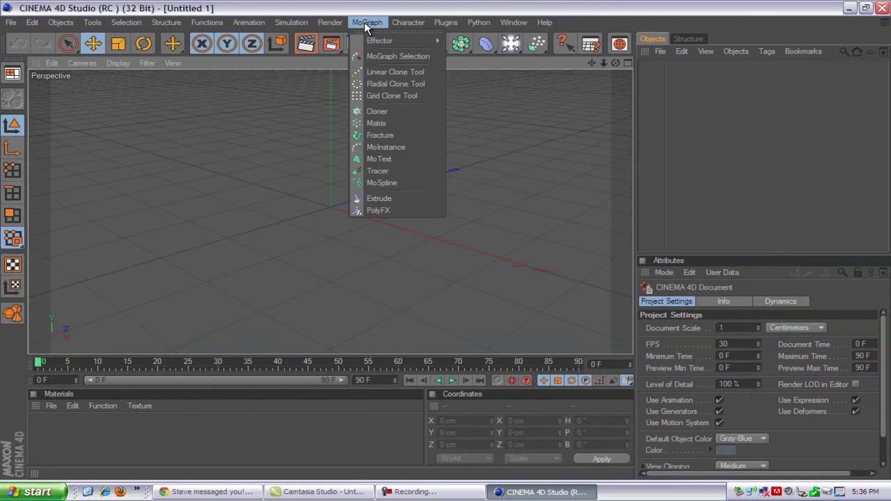
{"action": "left_click", "coordinate": [399, 157]}
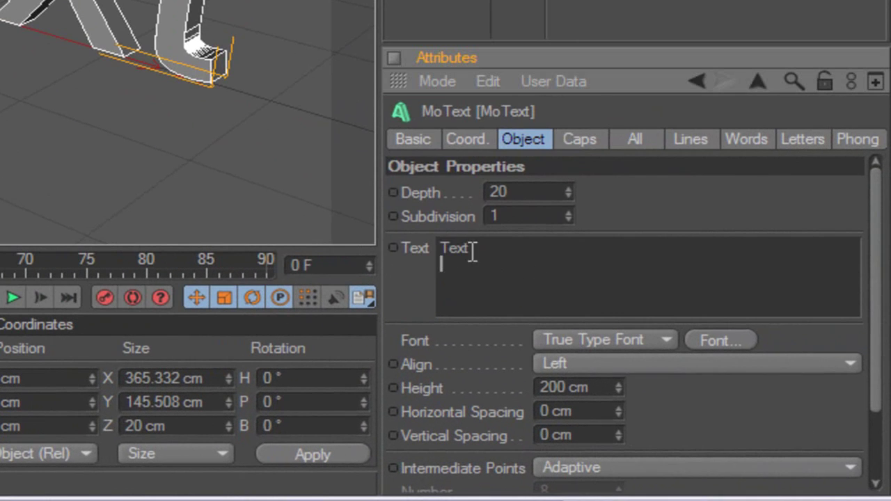
{"action": "double_click", "coordinate": [512, 272]}
{"action": "key", "text": "BackSpace"}
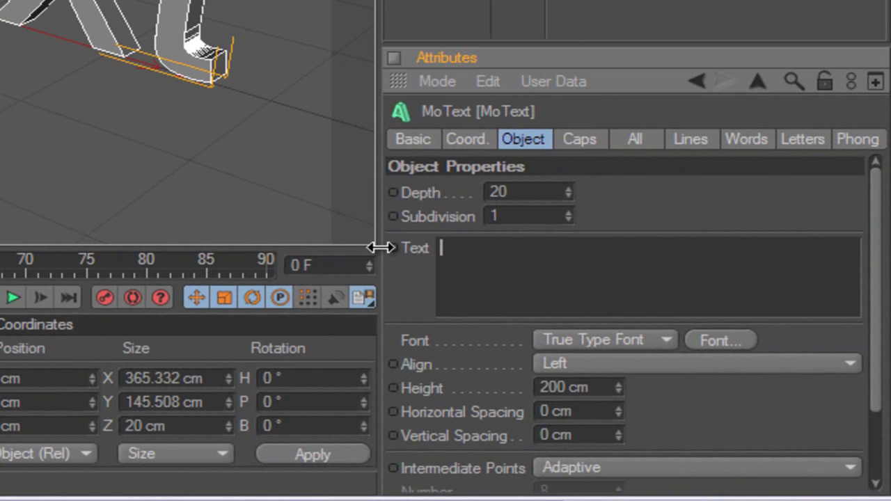
{"action": "type", "text": "L"}
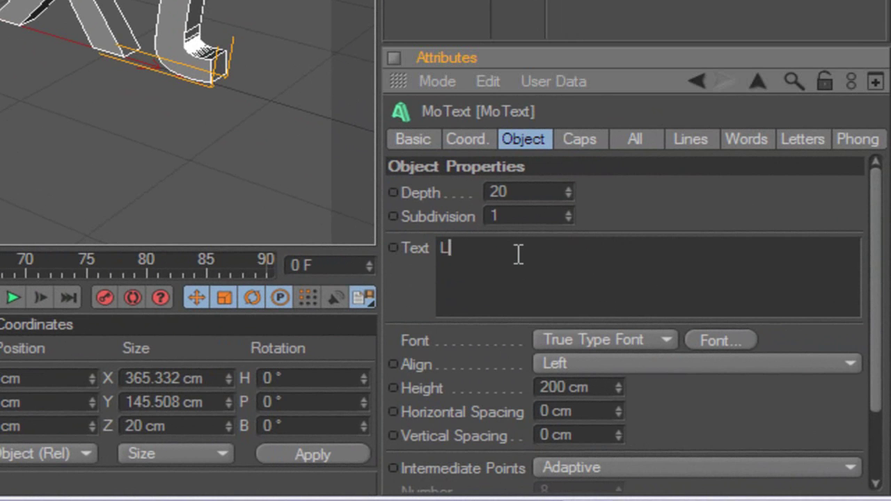
{"action": "type", "text": "IGHTKING"}
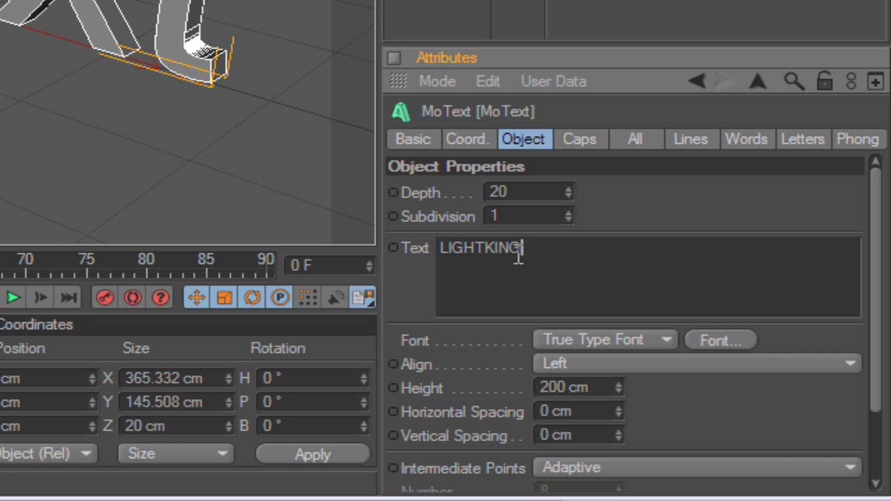
{"action": "type", "text": "HD"}
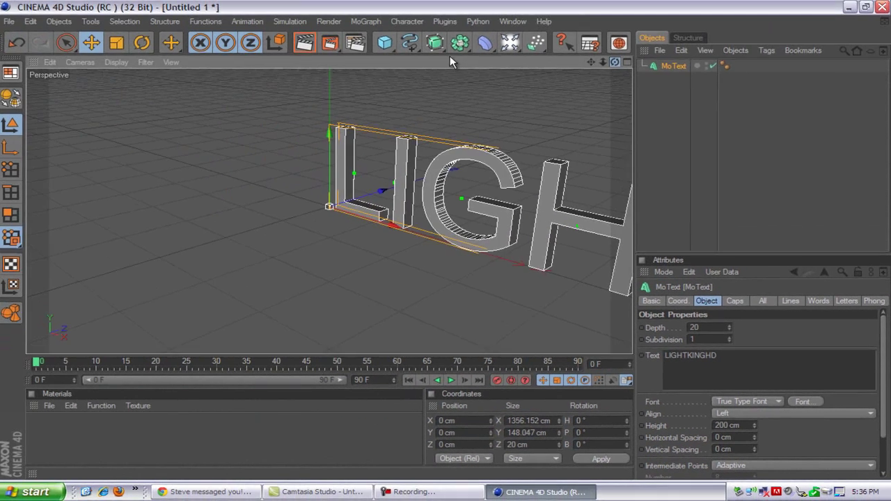
{"action": "scroll", "coordinate": [433, 240], "scroll_direction": "up", "scroll_amount": 5}
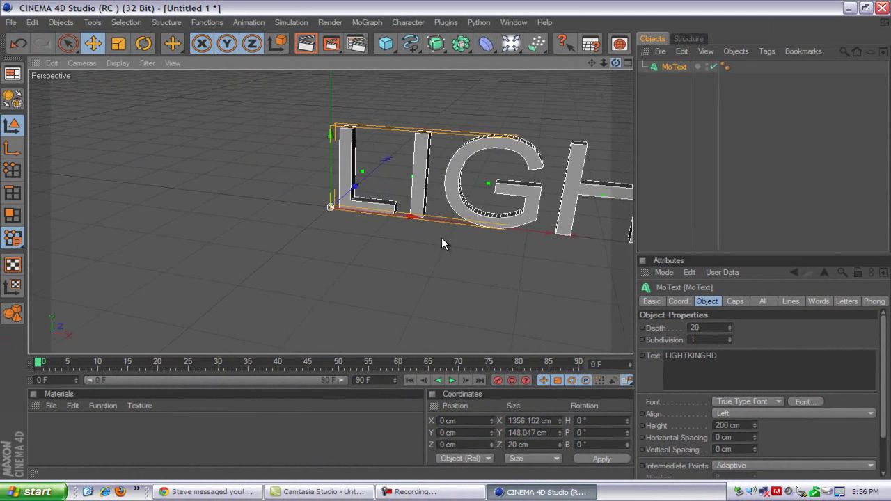
Step: Move the LIGHTKINGHD text left to about -532 cm on X and lower its height to 160 cm
{"action": "left_click_drag", "start_coordinate": [443, 240], "coordinate": [446, 240], "text": "alt"}
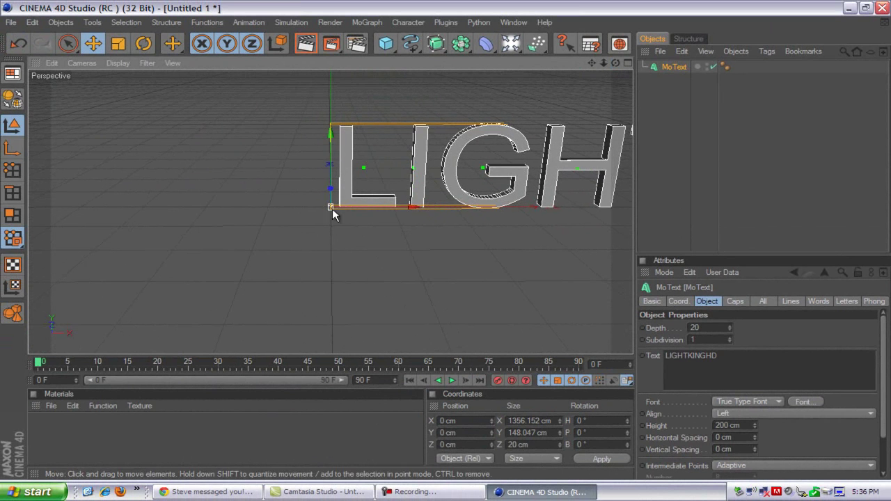
{"action": "left_click_drag", "start_coordinate": [332, 208], "coordinate": [376, 211]}
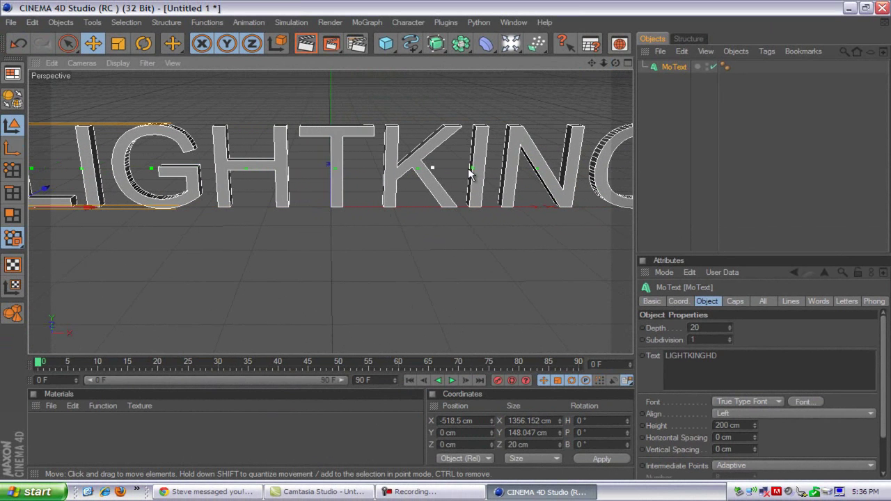
{"action": "left_click_drag", "start_coordinate": [603, 63], "coordinate": [430, 253]}
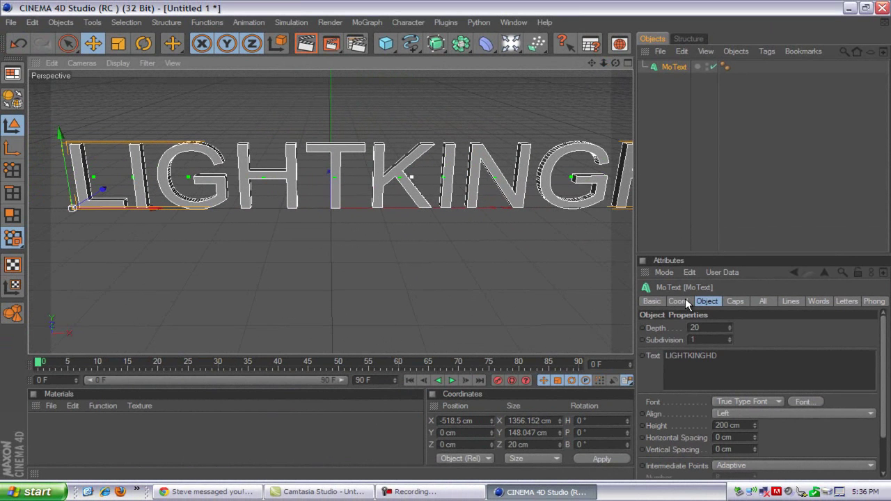
{"action": "left_click_drag", "start_coordinate": [754, 427], "coordinate": [754, 427]}
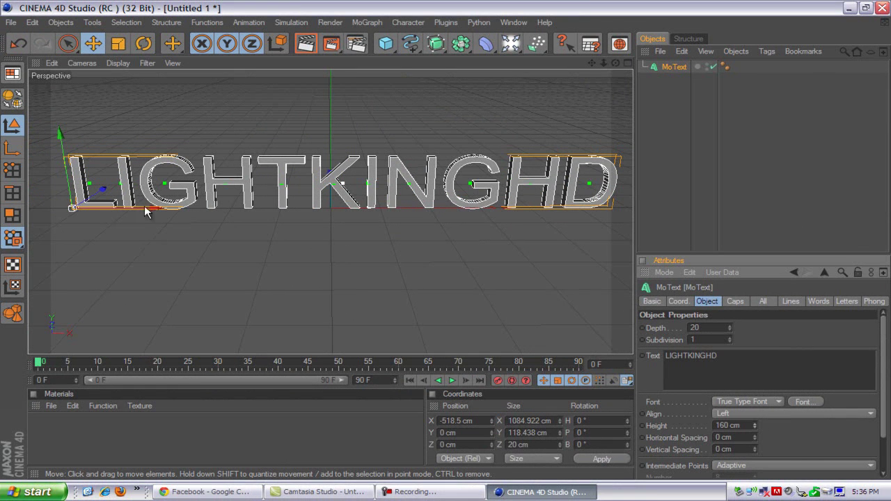
{"action": "left_click_drag", "start_coordinate": [149, 207], "coordinate": [146, 207]}
{"action": "left_click_drag", "start_coordinate": [444, 239], "coordinate": [445, 239]}
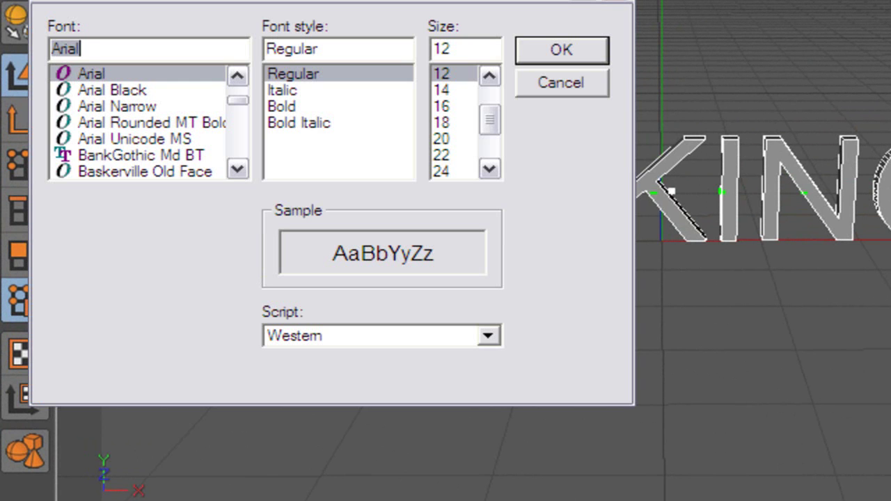
Step: Preview fonts in the list, including BankGothic, BATAVIA, Batman, Bitsumishi and Bodoni MT
{"action": "key", "text": "Down"}
{"action": "key", "text": "Down"}
{"action": "key", "text": "Down"}
{"action": "key", "text": "Down"}
{"action": "key", "text": "Down"}
{"action": "key", "text": "Down"}
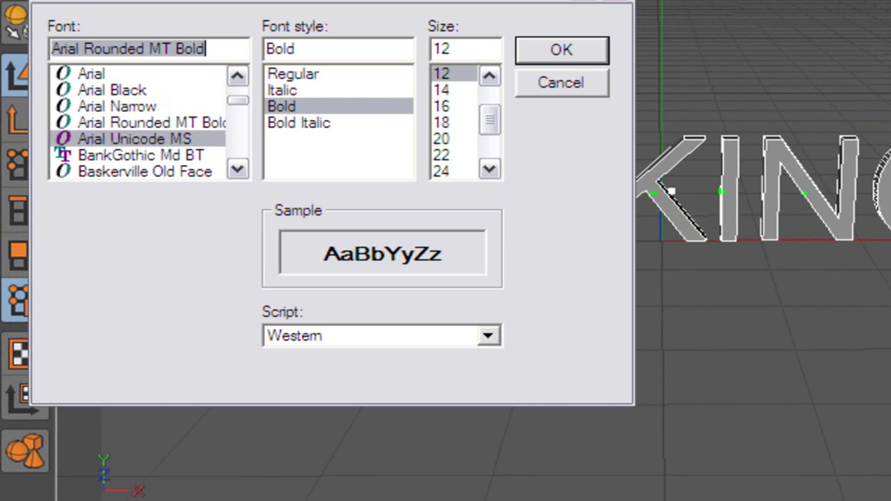
{"action": "key", "text": "Up"}
{"action": "key", "text": "Down"}
{"action": "key", "text": "Down"}
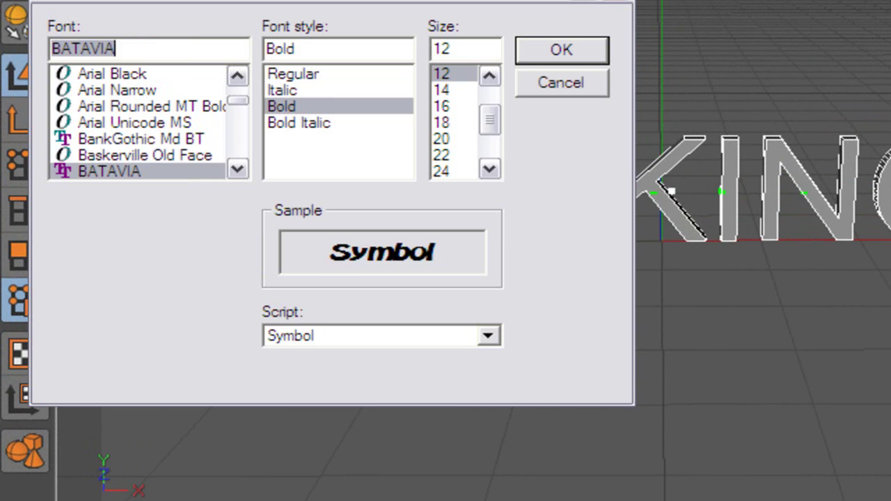
{"action": "key", "text": "Up"}
{"action": "key", "text": "Up"}
{"action": "key", "text": "Down"}
{"action": "key", "text": "Down"}
{"action": "key", "text": "Down"}
{"action": "key", "text": "Down"}
{"action": "key", "text": "Down"}
{"action": "key", "text": "Up"}
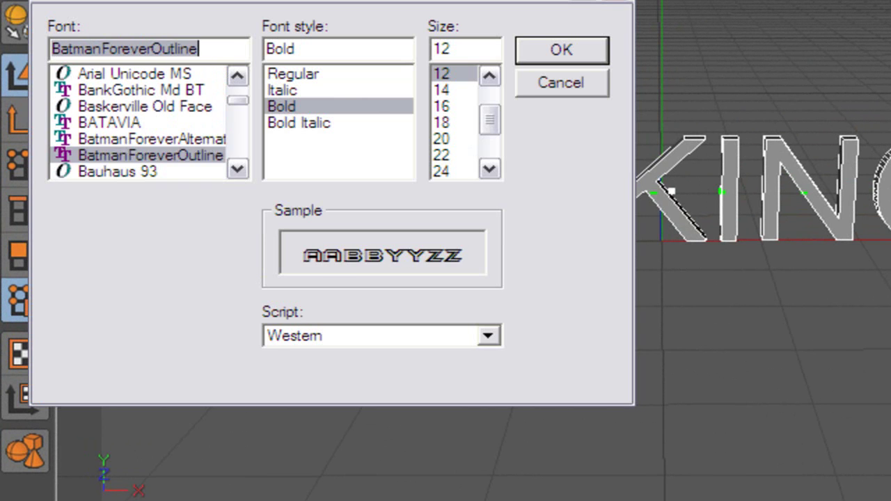
{"action": "key", "text": "Up"}
{"action": "key", "text": "Down"}
{"action": "key", "text": "Down"}
{"action": "key", "text": "Down"}
{"action": "key", "text": "Down"}
{"action": "key", "text": "Down"}
{"action": "key", "text": "Down"}
{"action": "key", "text": "Down"}
{"action": "key", "text": "Down"}
{"action": "key", "text": "Down"}
{"action": "key", "text": "Down"}
{"action": "key", "text": "Down"}
{"action": "key", "text": "Down"}
{"action": "key", "text": "Down"}
{"action": "key", "text": "Down"}
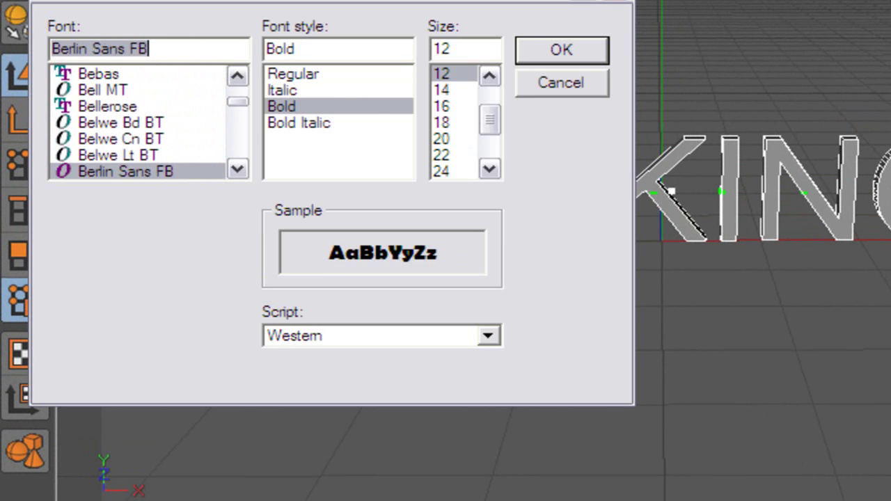
{"action": "key", "text": "Down"}
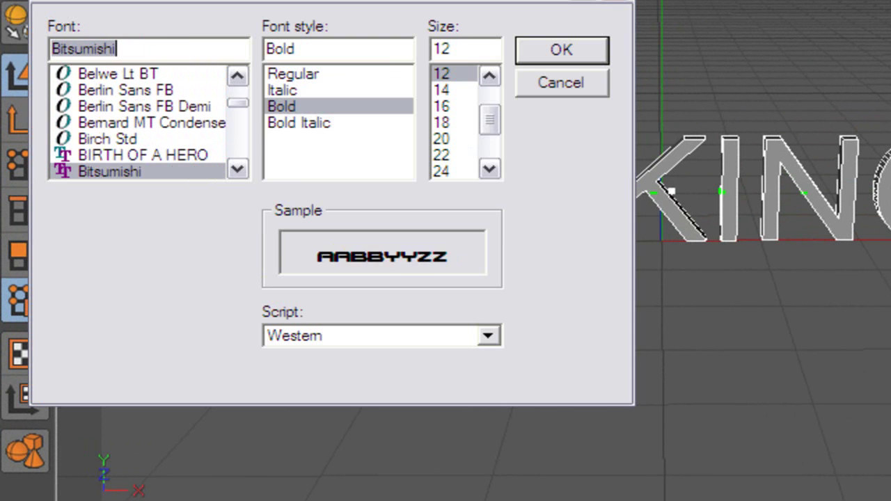
{"action": "key", "text": "Down"}
{"action": "key", "text": "Down"}
{"action": "key", "text": "Up"}
{"action": "key", "text": "Up"}
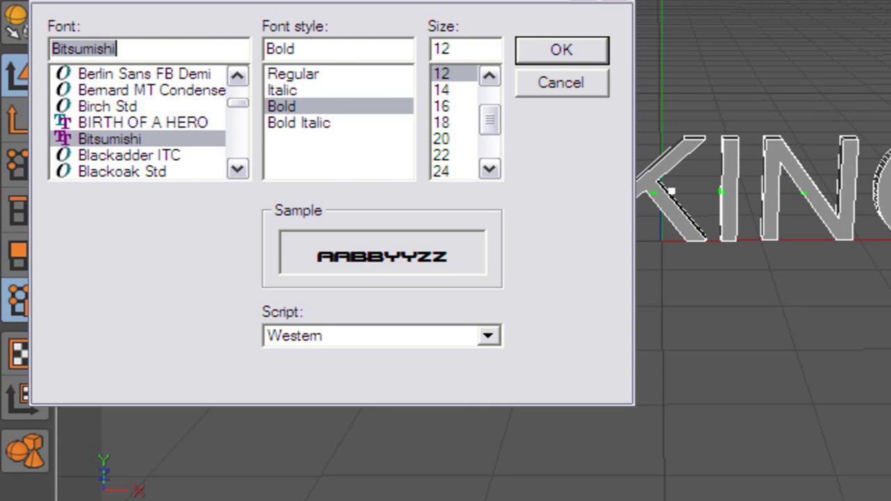
{"action": "key", "text": "Down"}
{"action": "key", "text": "Down"}
{"action": "key", "text": "Down"}
{"action": "key", "text": "Down"}
{"action": "key", "text": "Down"}
{"action": "key", "text": "Down"}
{"action": "key", "text": "Down"}
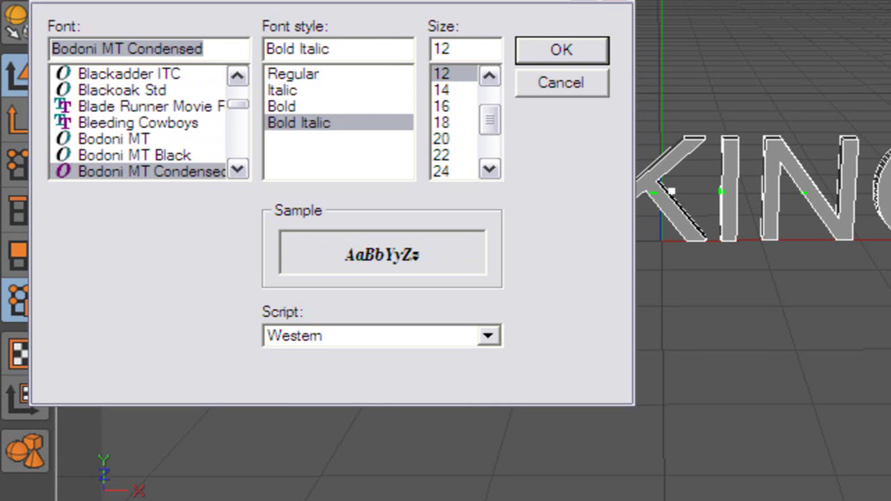
Step: Jump to fonts starting with TER and apply Terminator Real NFI
{"action": "type", "text": "TER"}
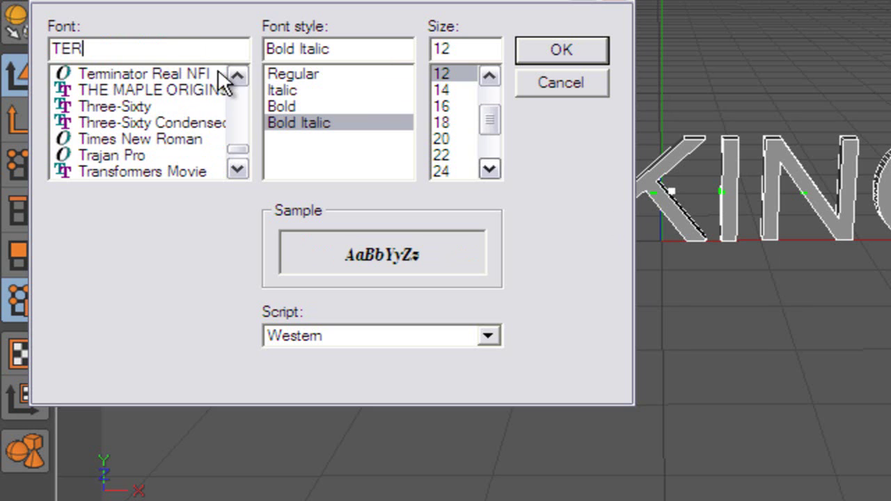
{"action": "left_click", "coordinate": [181, 73]}
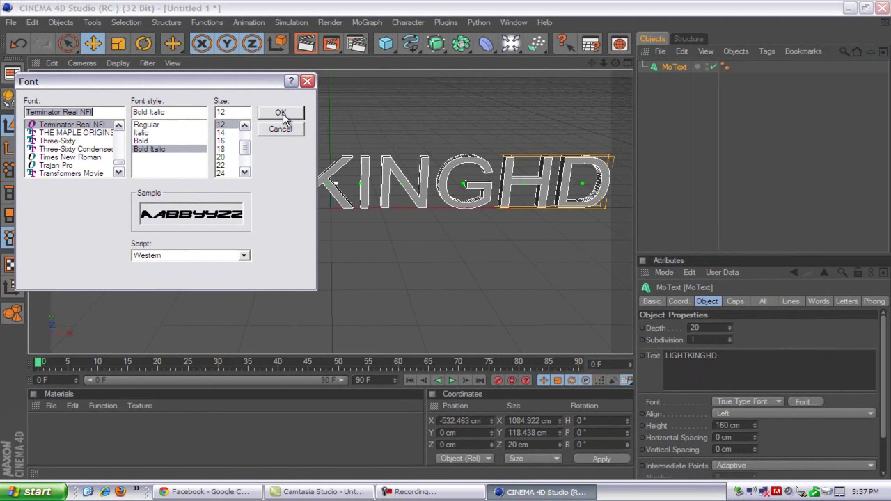
{"action": "left_click", "coordinate": [280, 113]}
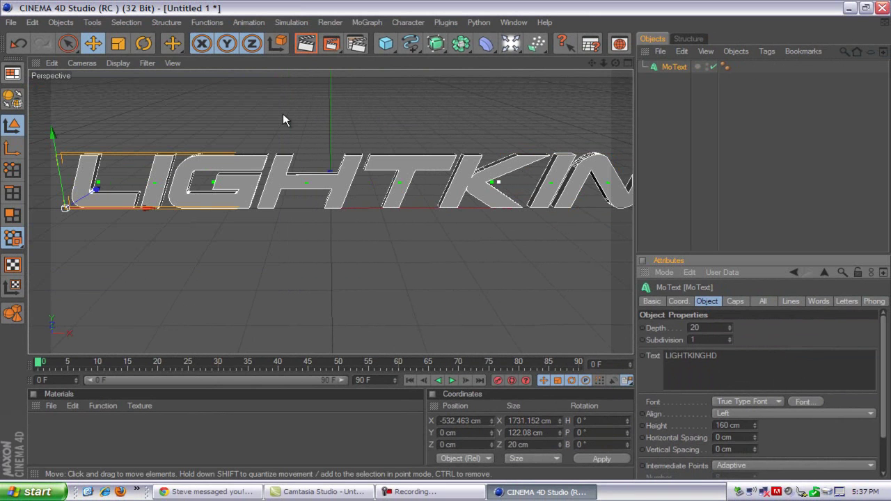
Step: Step the text height down to 100 cm and display the Caps and Rounding settings
{"action": "left_click", "coordinate": [755, 428]}
{"action": "left_click", "coordinate": [755, 428]}
{"action": "left_click", "coordinate": [756, 428]}
{"action": "left_click", "coordinate": [756, 428]}
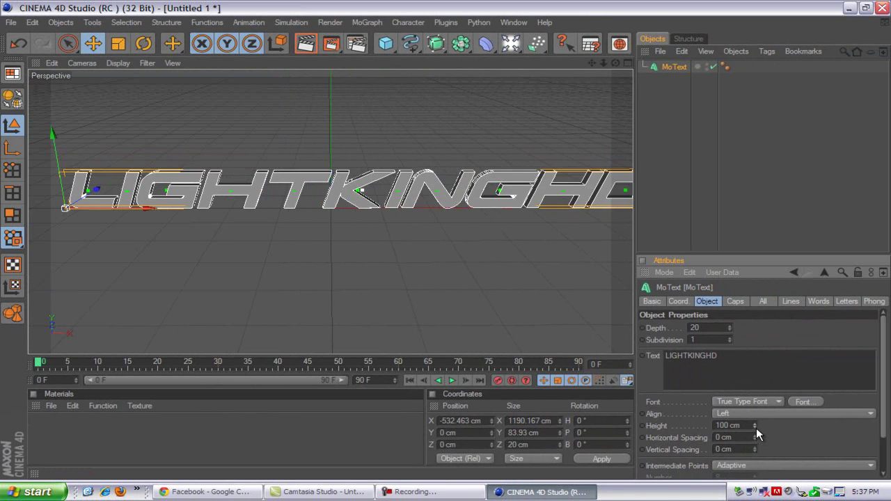
{"action": "left_click", "coordinate": [756, 428]}
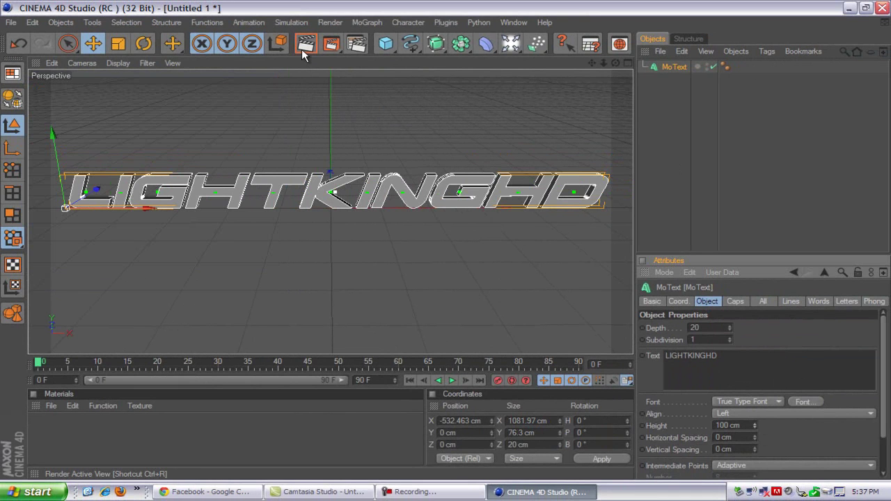
{"action": "left_click", "coordinate": [736, 301]}
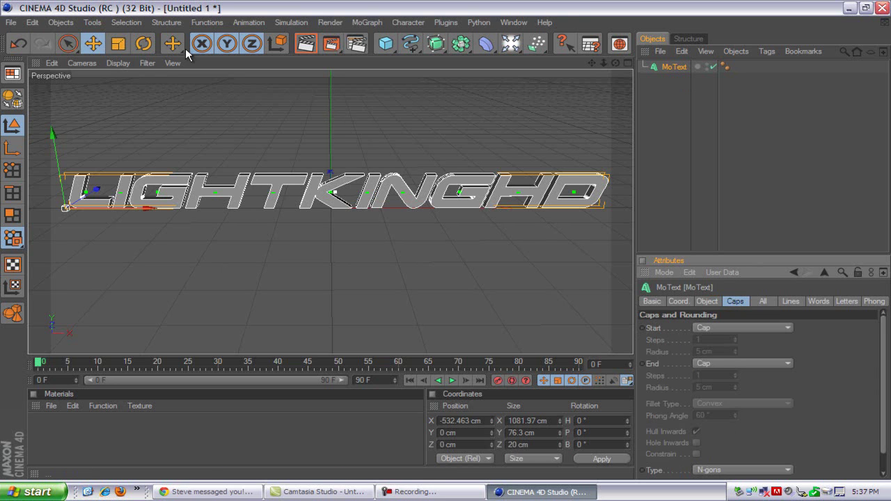
Step: Set the text's extrusion depth to 100 cm and nudge it slightly left
{"action": "left_click", "coordinate": [709, 301]}
{"action": "left_click", "coordinate": [739, 304]}
{"action": "left_click", "coordinate": [705, 303]}
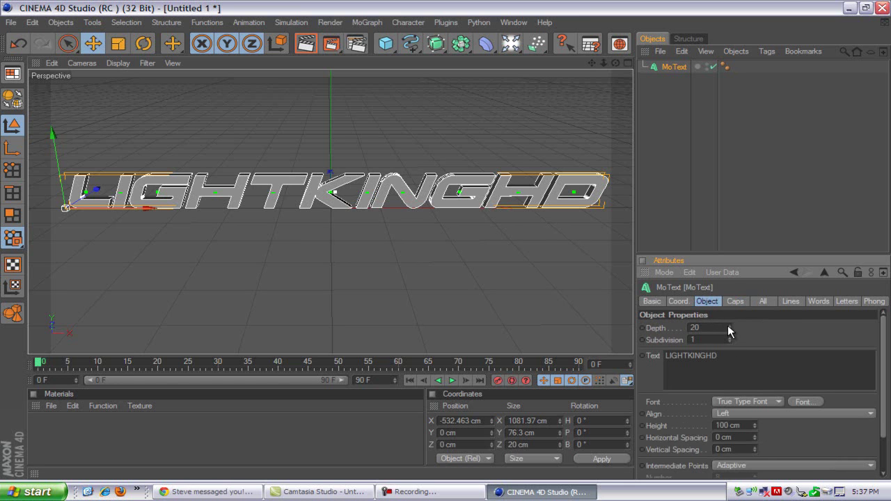
{"action": "left_click_drag", "start_coordinate": [727, 325], "coordinate": [727, 325]}
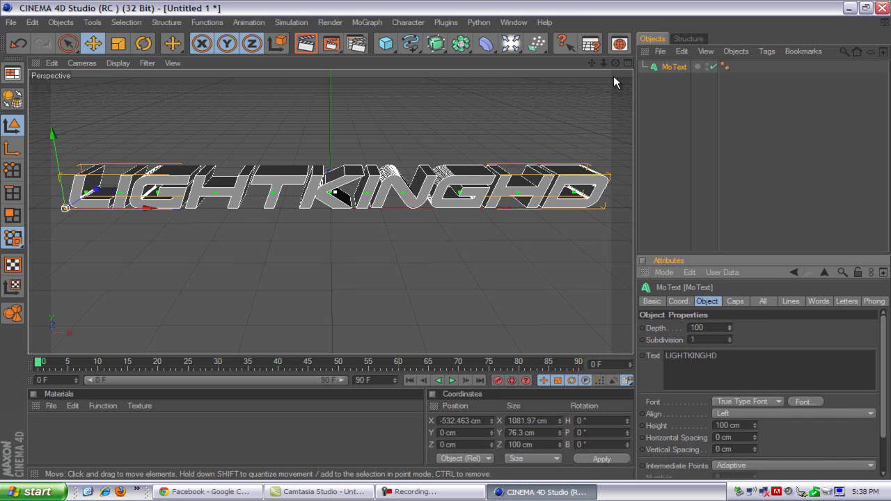
{"action": "left_click_drag", "start_coordinate": [615, 63], "coordinate": [446, 239]}
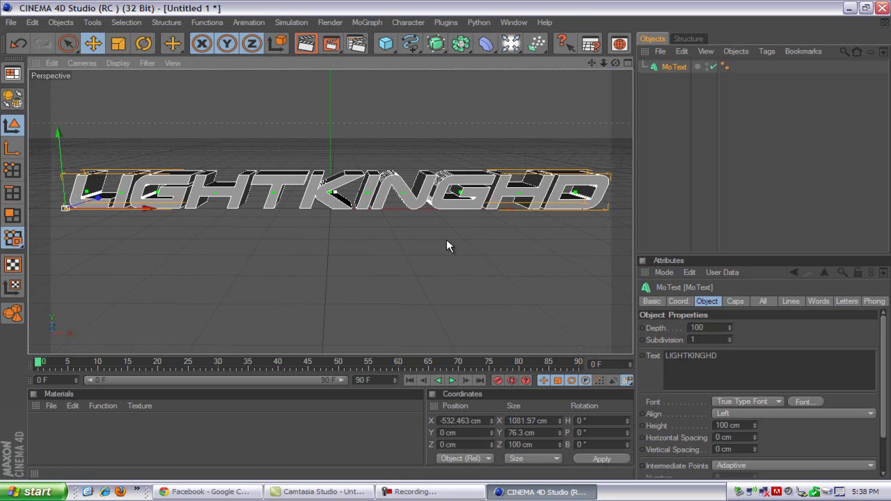
{"action": "left_click_drag", "start_coordinate": [151, 207], "coordinate": [147, 207]}
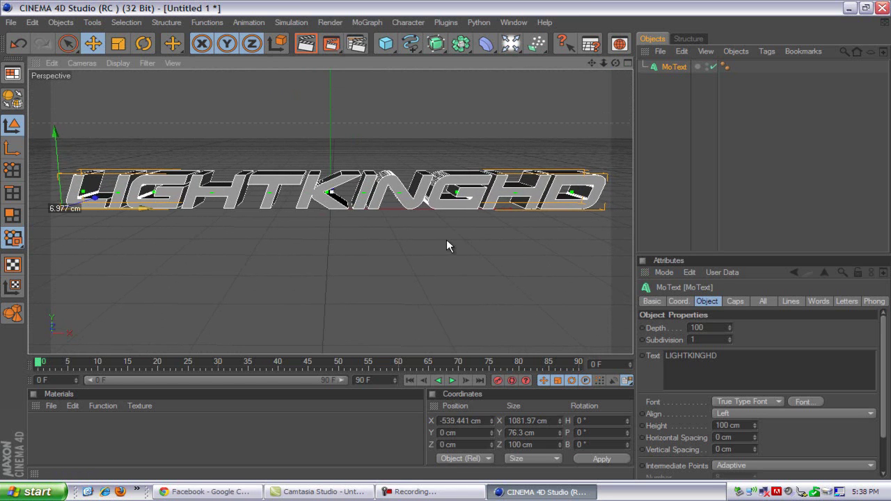
{"action": "left_click_drag", "start_coordinate": [446, 239], "coordinate": [447, 239]}
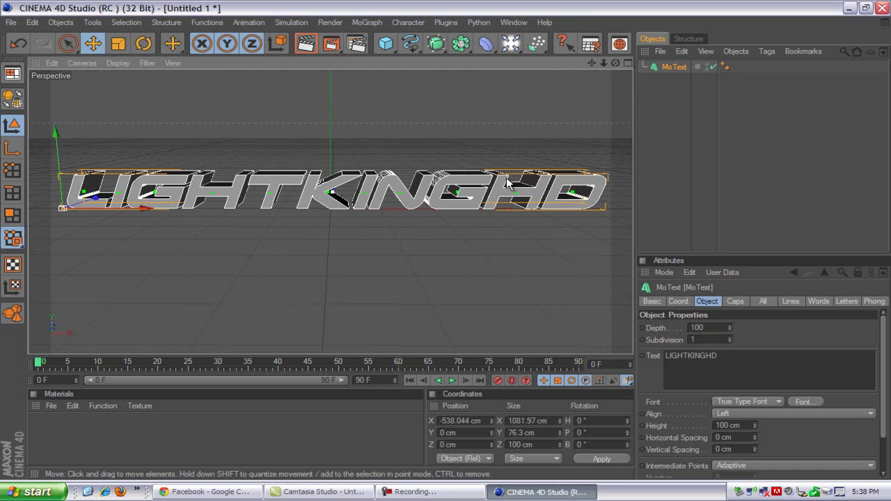
Step: Create two new materials, Mat and Mat.1, in the Material Manager
{"action": "left_click", "coordinate": [739, 302]}
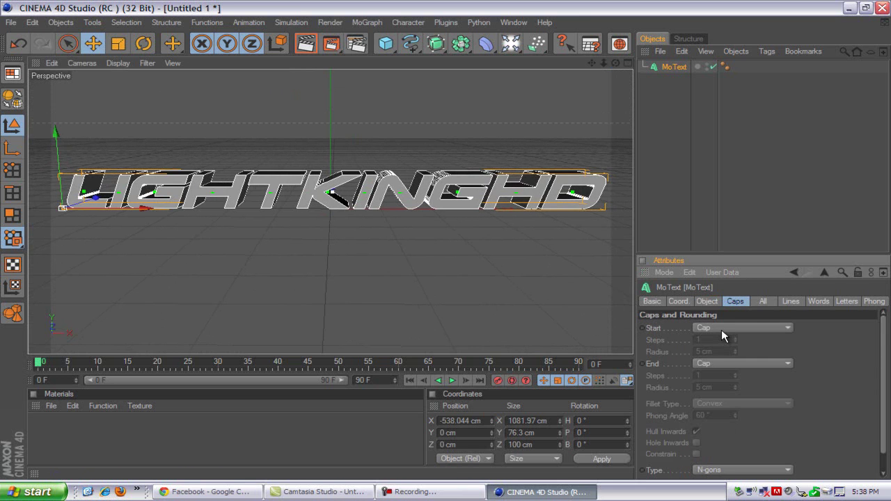
{"action": "double_click", "coordinate": [288, 434]}
{"action": "double_click", "coordinate": [182, 442]}
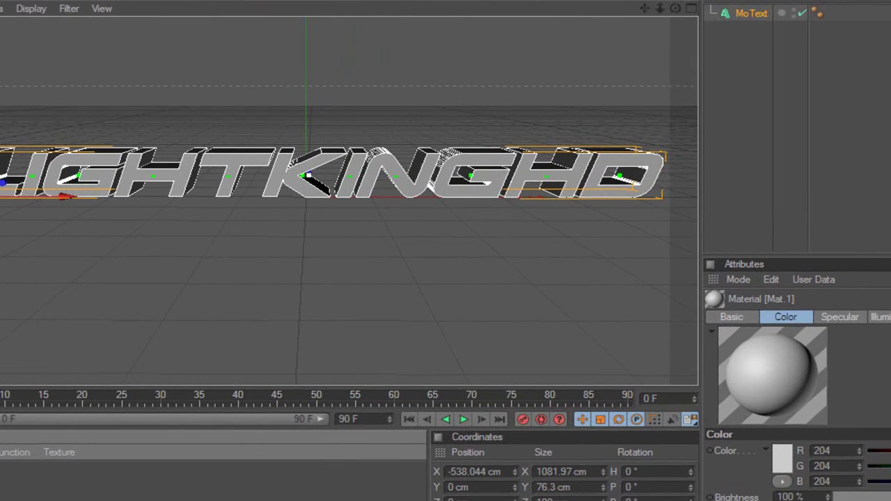
Step: Set Mat.1's colour to dark red (R104 G2 B2)
{"action": "double_click", "coordinate": [44, 431]}
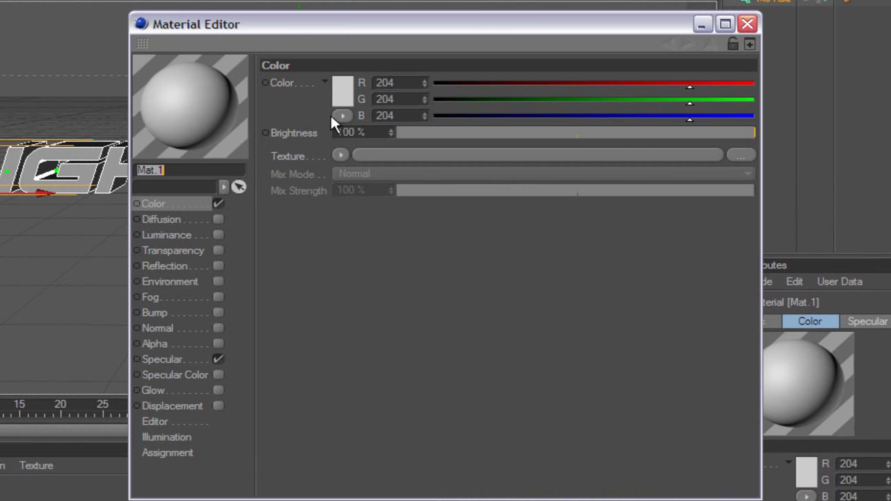
{"action": "left_click", "coordinate": [341, 108]}
{"action": "left_click_drag", "start_coordinate": [317, 68], "coordinate": [347, 91]}
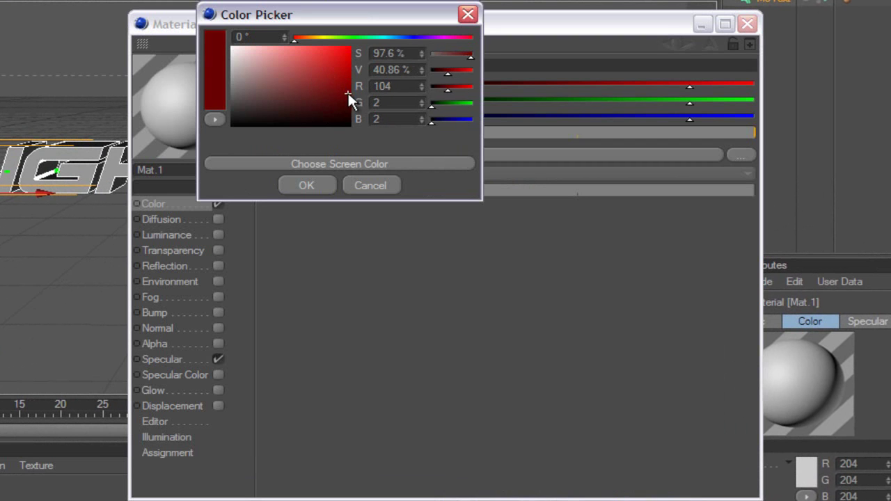
{"action": "left_click", "coordinate": [313, 184]}
Step: Enable Fresnel reflection on Mat.1 and apply it to the LIGHTKINGHD text
{"action": "left_click", "coordinate": [176, 265]}
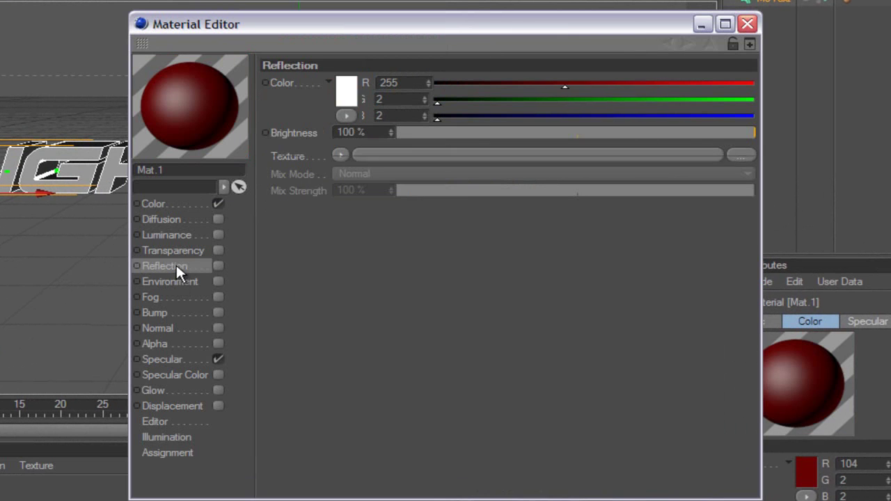
{"action": "left_click", "coordinate": [218, 266]}
{"action": "left_click", "coordinate": [344, 170]}
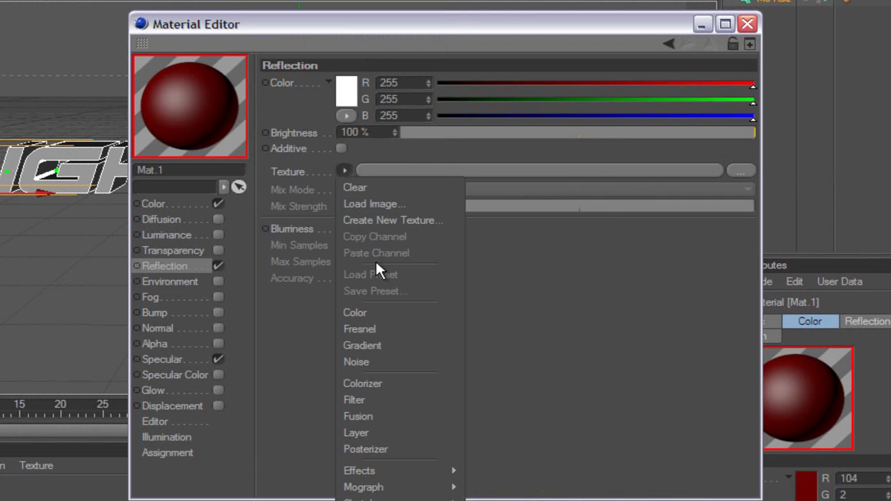
{"action": "left_click", "coordinate": [382, 332]}
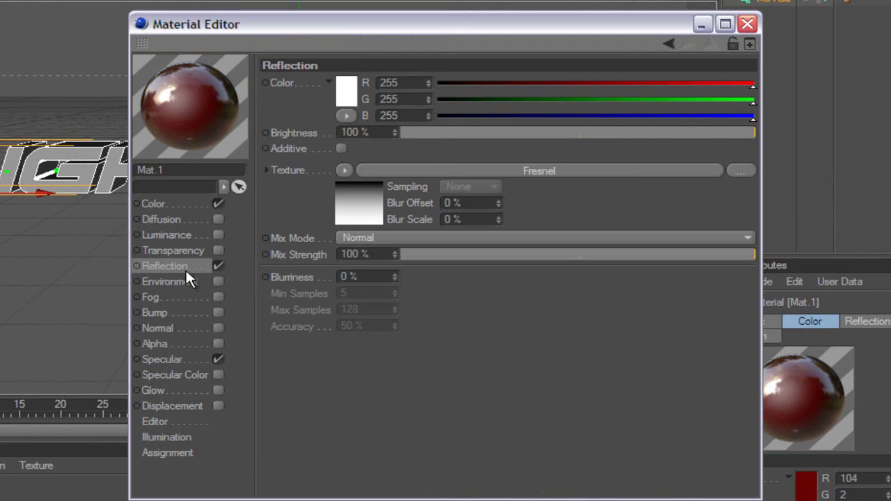
{"action": "left_click", "coordinate": [344, 171]}
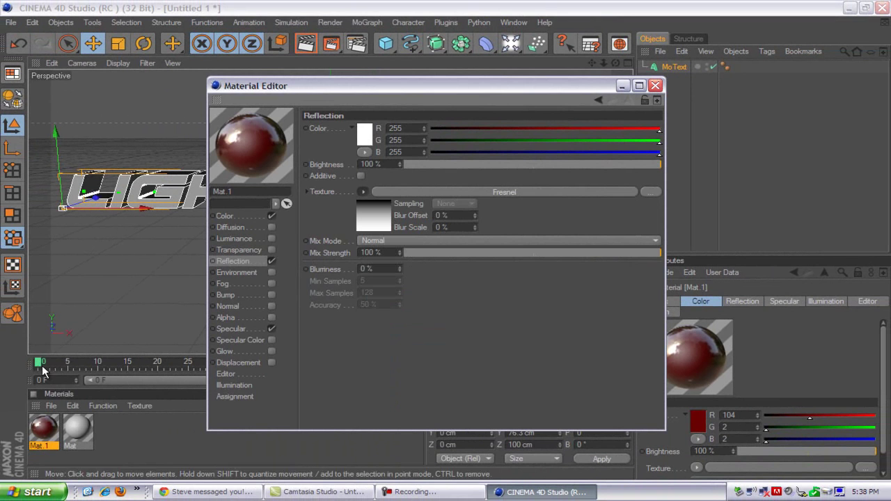
{"action": "left_click", "coordinate": [655, 86]}
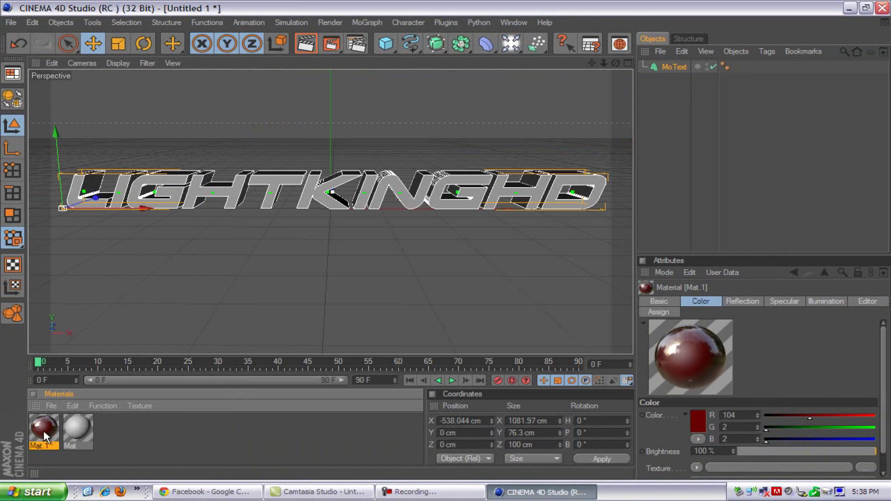
{"action": "left_click_drag", "start_coordinate": [333, 192], "coordinate": [325, 195]}
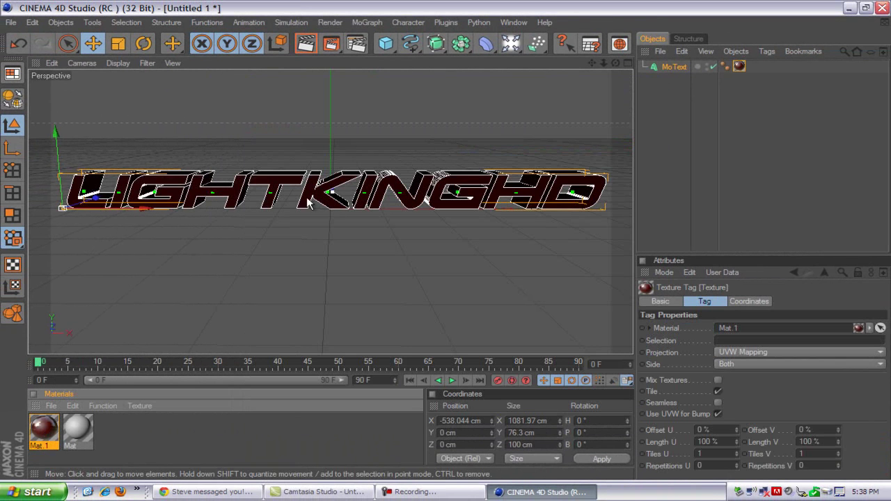
{"action": "double_click", "coordinate": [77, 428]}
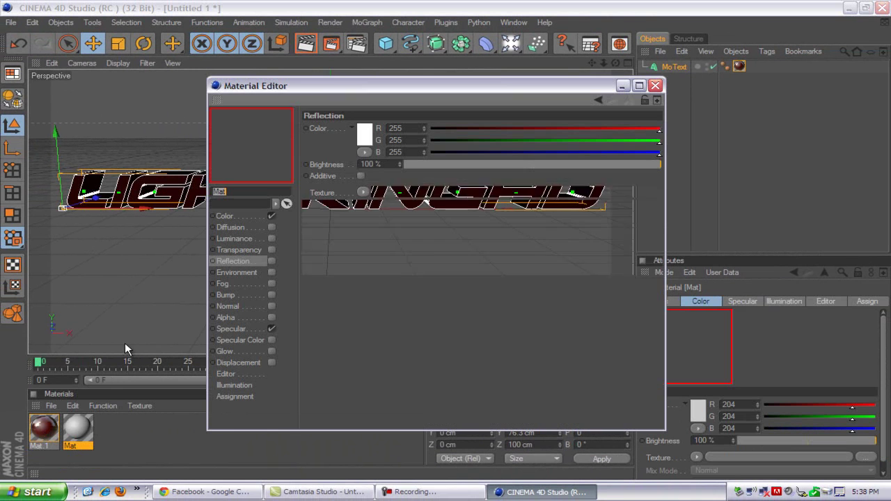
Step: Set Mat's colour to black
{"action": "left_click", "coordinate": [223, 216]}
{"action": "left_click", "coordinate": [362, 136]}
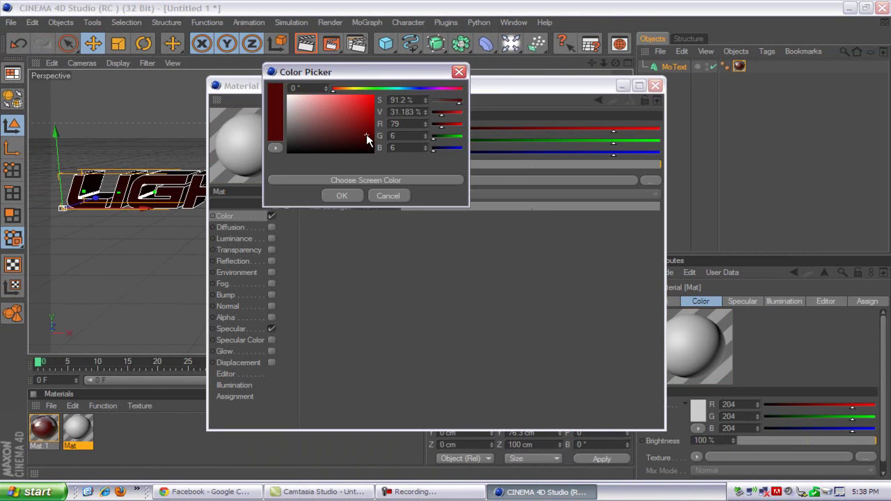
{"action": "left_click", "coordinate": [274, 139]}
{"action": "key", "text": "Return"}
Step: Enable Fresnel reflection on Mat and apply it to the LIGHTKINGHD text as well
{"action": "left_click", "coordinate": [272, 261]}
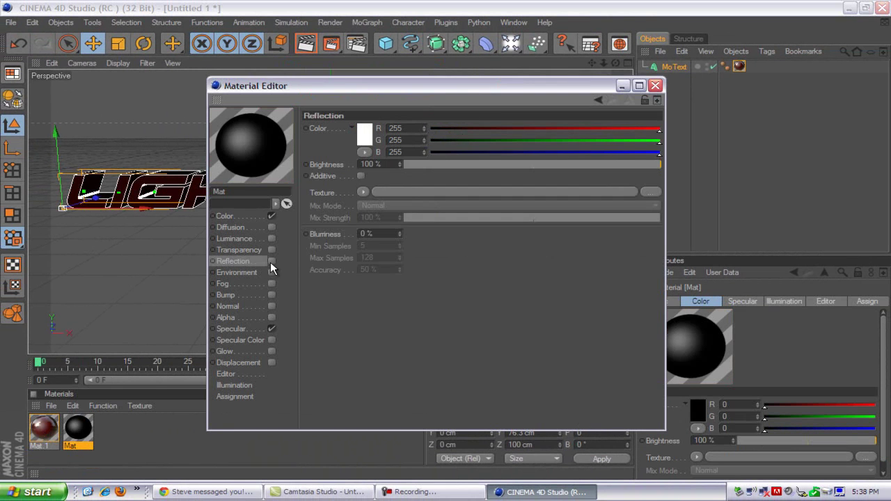
{"action": "left_click", "coordinate": [361, 192]}
{"action": "left_click", "coordinate": [390, 306]}
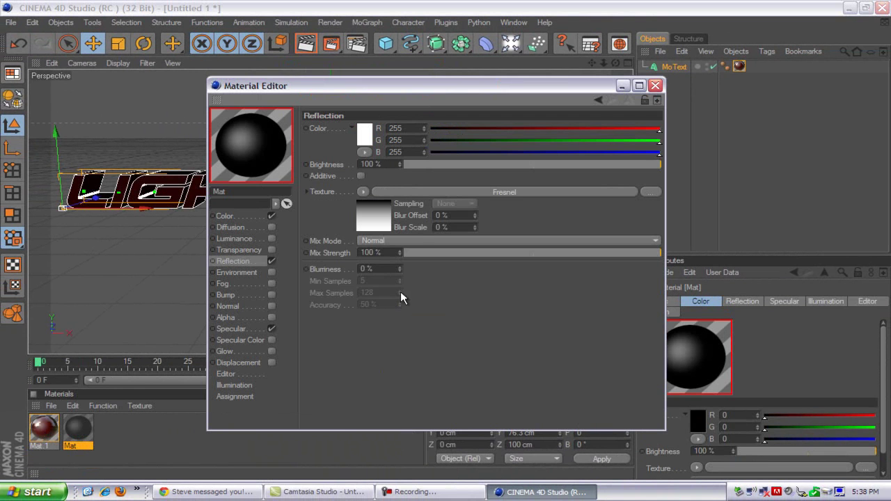
{"action": "left_click", "coordinate": [654, 85]}
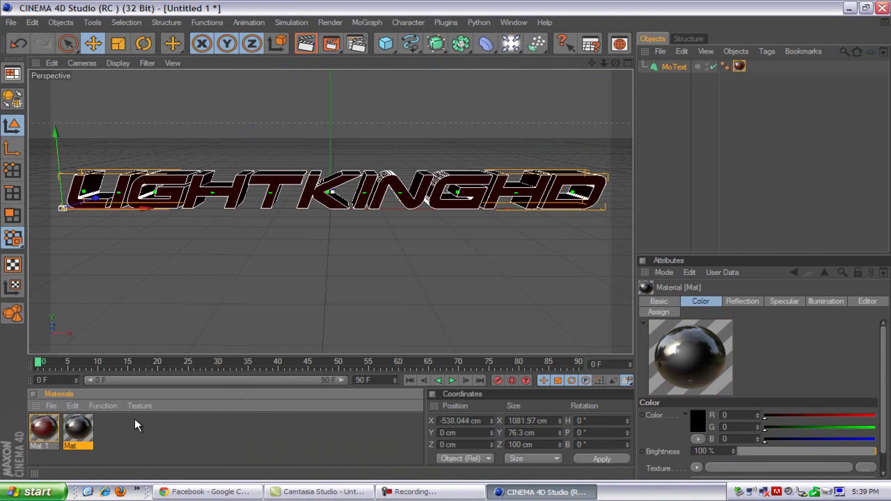
{"action": "left_click_drag", "start_coordinate": [309, 187], "coordinate": [310, 189]}
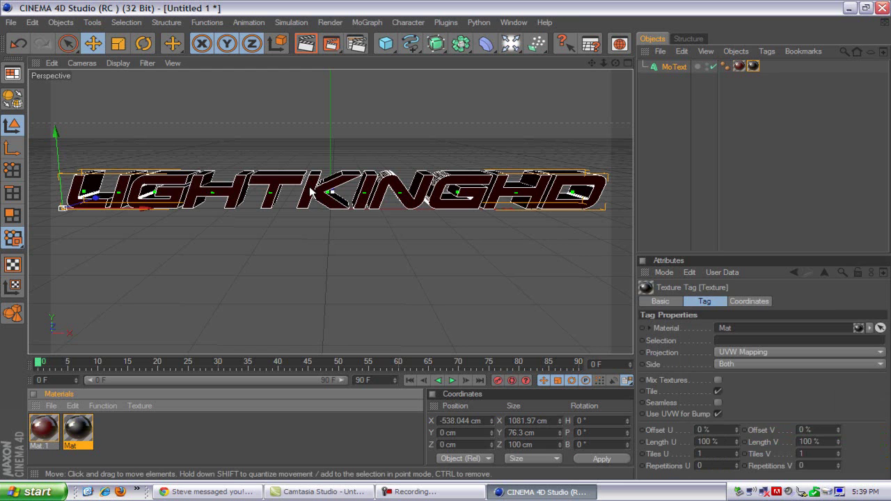
{"action": "left_click", "coordinate": [739, 65]}
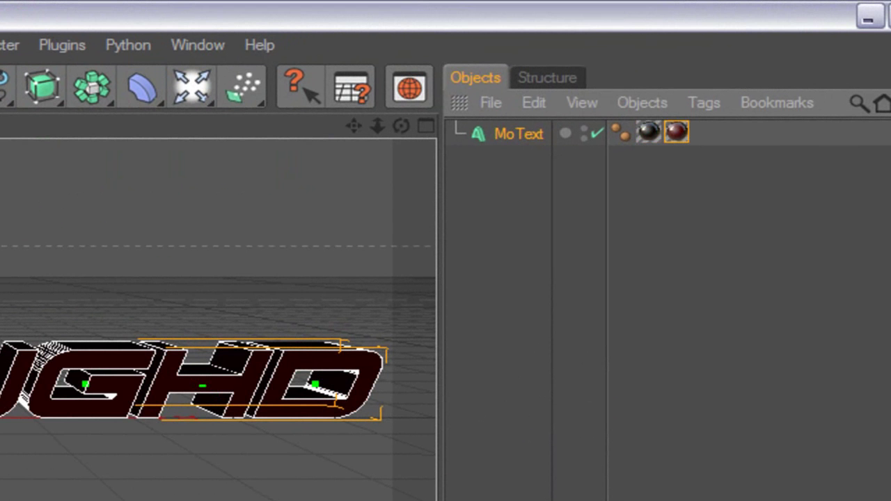
Step: Test render, move the black Mat tag after the red Mat.1 tag, and render again
{"action": "key", "text": "ctrl+r"}
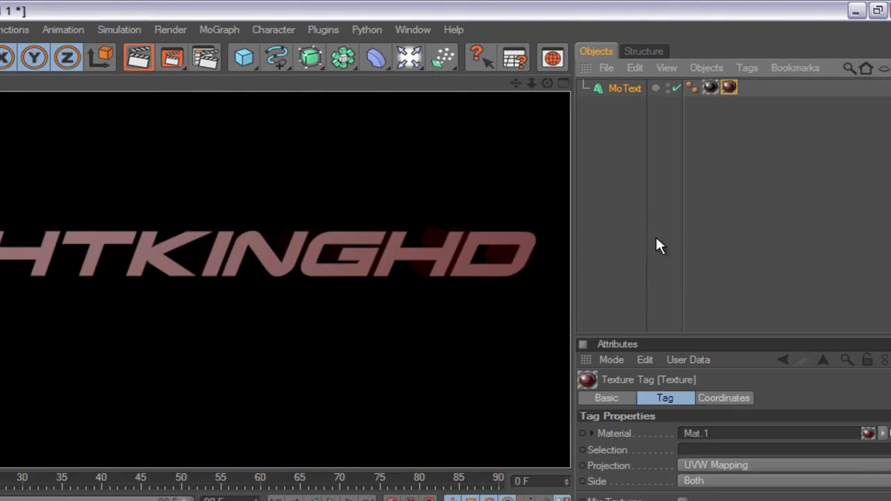
{"action": "left_click", "coordinate": [679, 171]}
{"action": "left_click", "coordinate": [657, 133]}
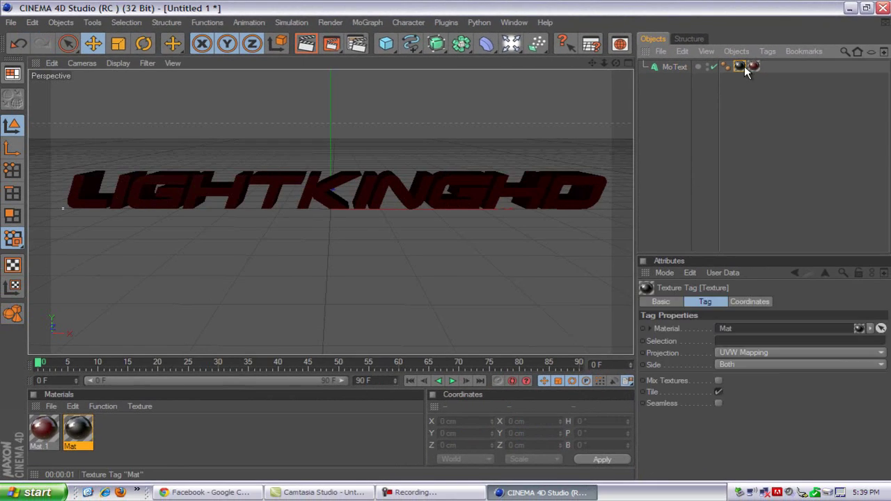
{"action": "left_click_drag", "start_coordinate": [744, 66], "coordinate": [770, 66]}
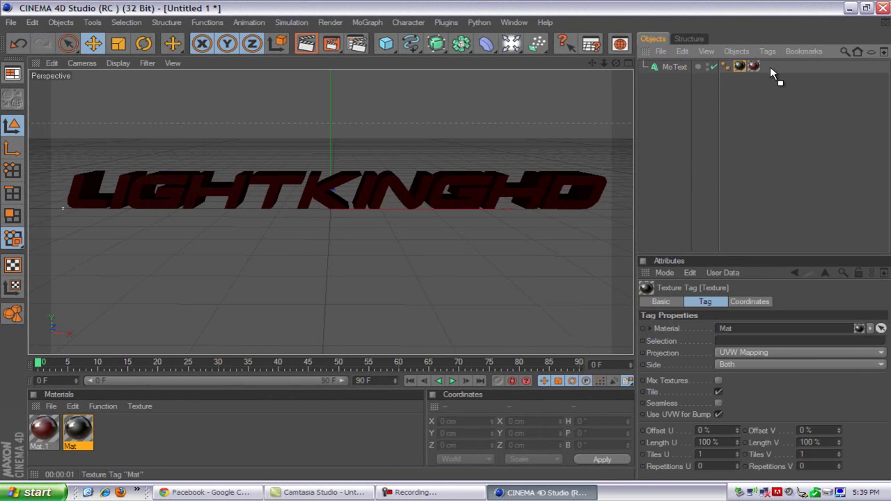
{"action": "left_click", "coordinate": [309, 48]}
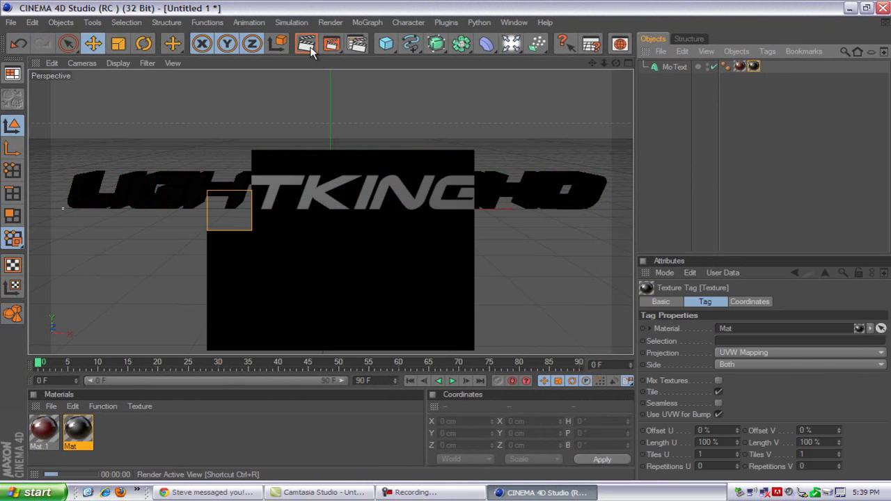
{"action": "left_click", "coordinate": [413, 178]}
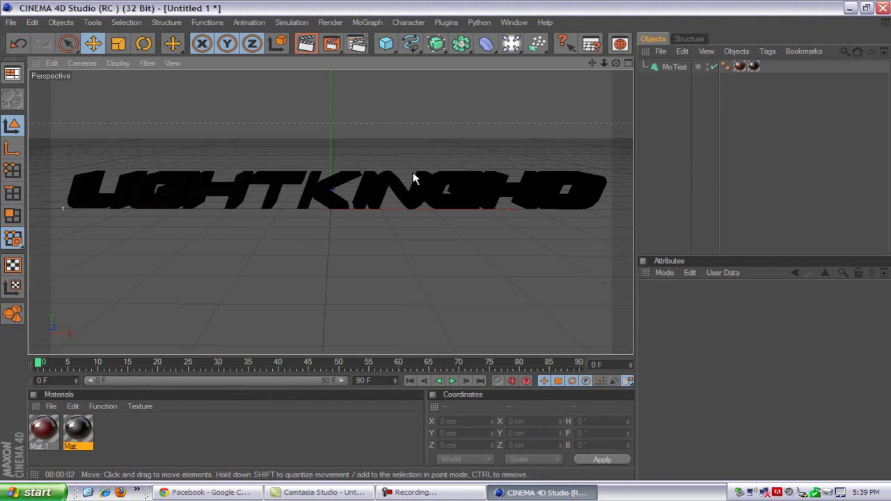
Step: Set both the start and end caps to Fillet Cap with the Engraved fillet type
{"action": "left_click", "coordinate": [674, 66]}
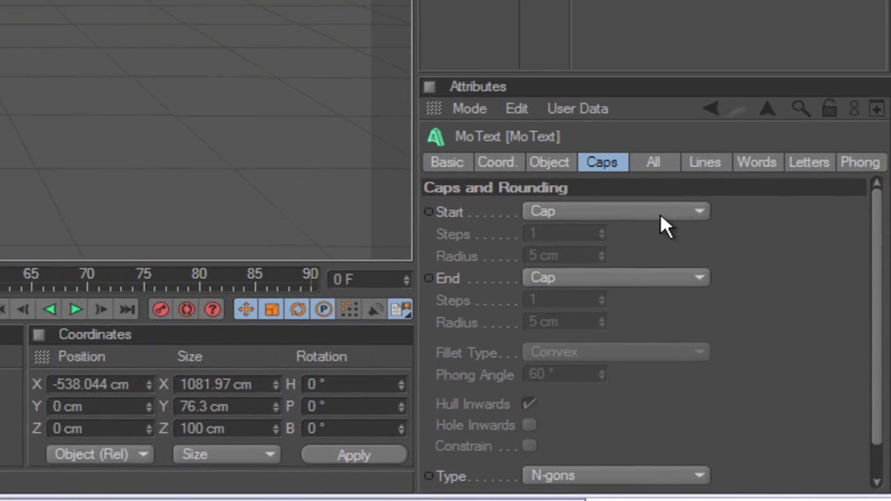
{"action": "left_click", "coordinate": [767, 329]}
{"action": "left_click", "coordinate": [587, 288]}
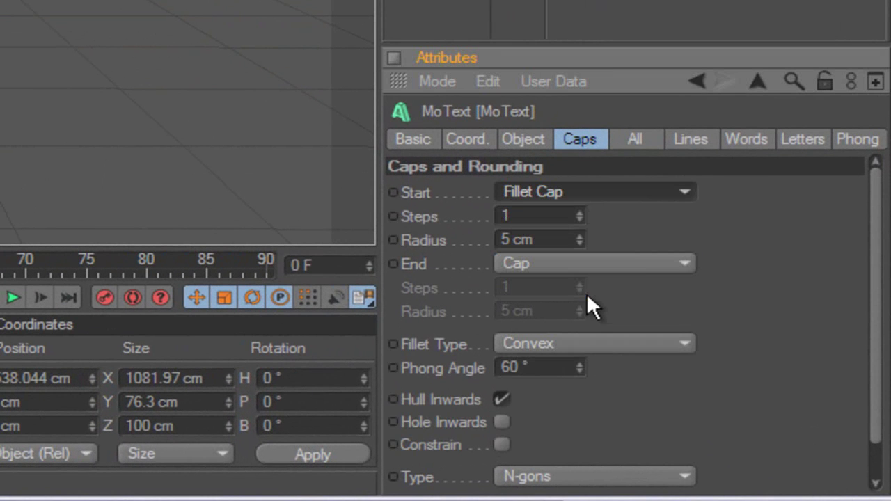
{"action": "left_click", "coordinate": [628, 264]}
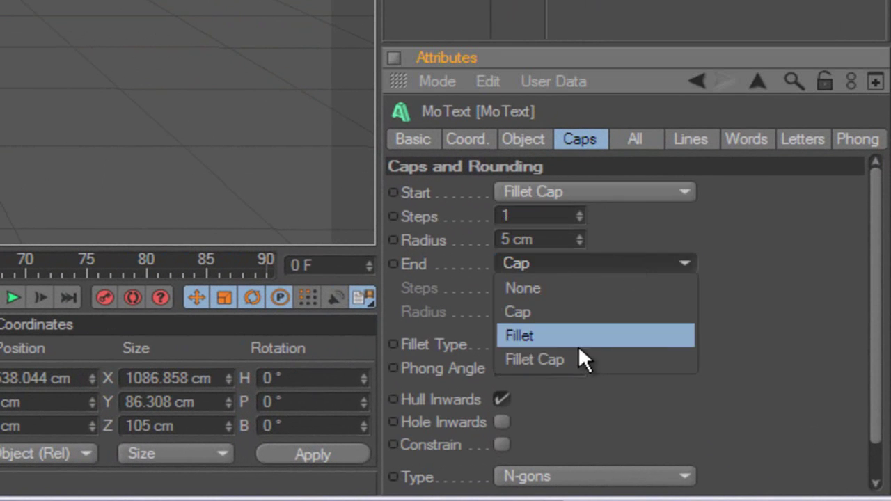
{"action": "left_click", "coordinate": [577, 360]}
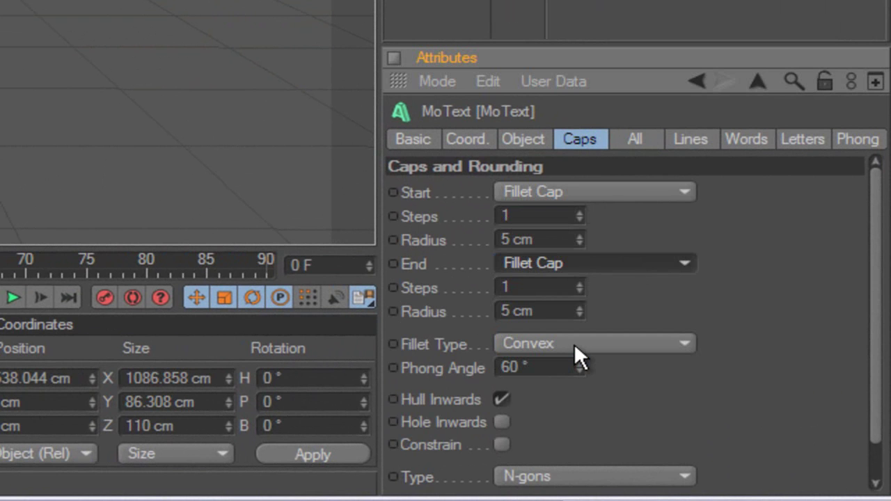
{"action": "left_click", "coordinate": [574, 343]}
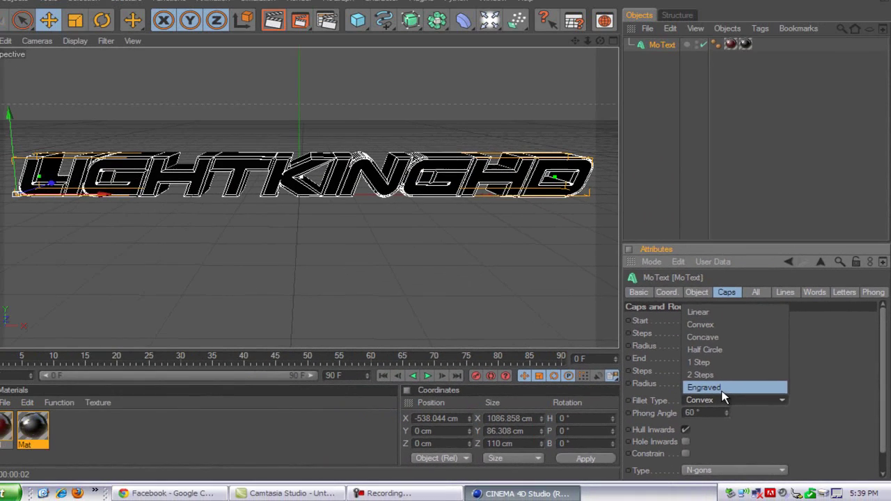
{"action": "left_click", "coordinate": [570, 324]}
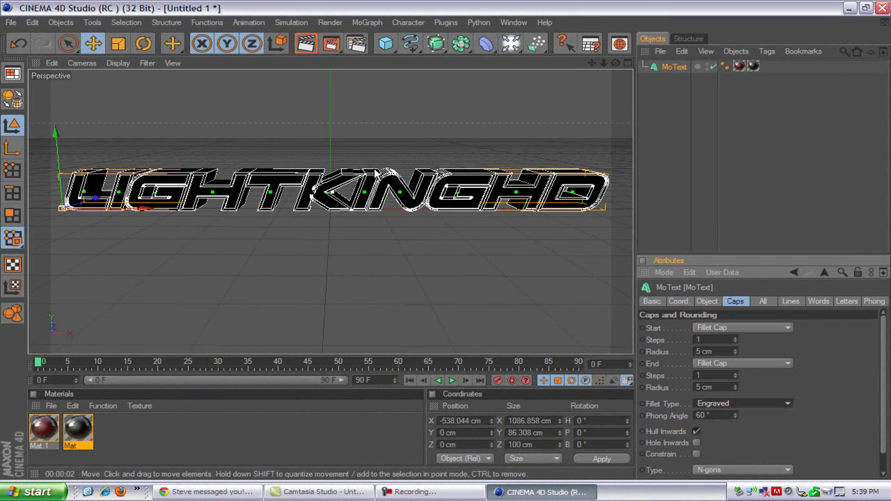
Step: Render a quick preview of the engraved caps, then reselect the MoText
{"action": "left_click", "coordinate": [306, 53]}
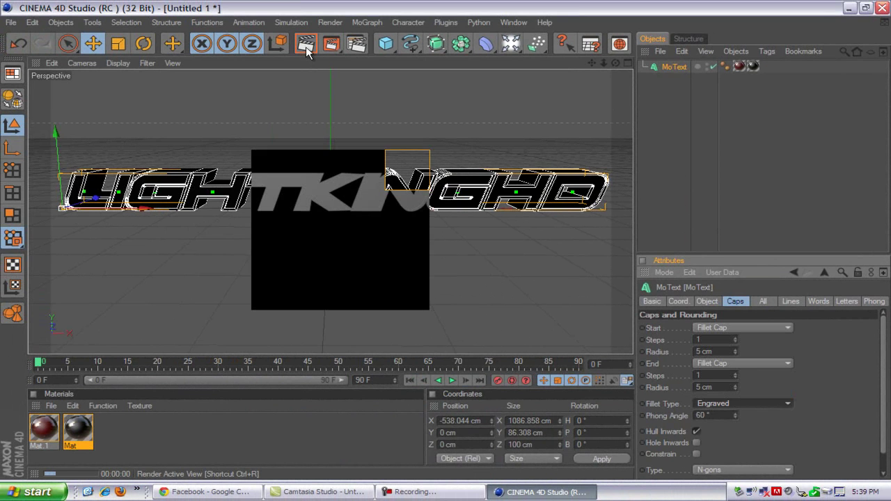
{"action": "left_click", "coordinate": [609, 126]}
{"action": "left_click", "coordinate": [674, 67]}
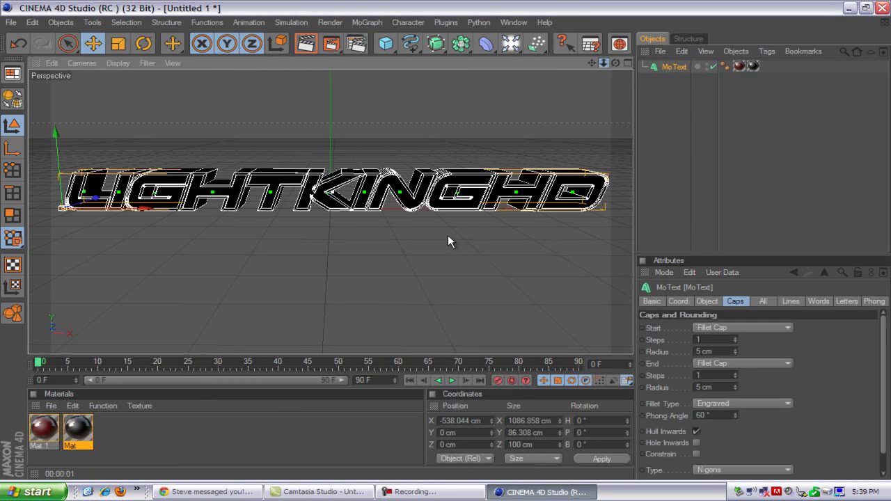
{"action": "scroll", "coordinate": [447, 235], "scroll_direction": "up", "scroll_amount": 3}
{"action": "scroll", "coordinate": [499, 227], "scroll_direction": "up", "scroll_amount": 8}
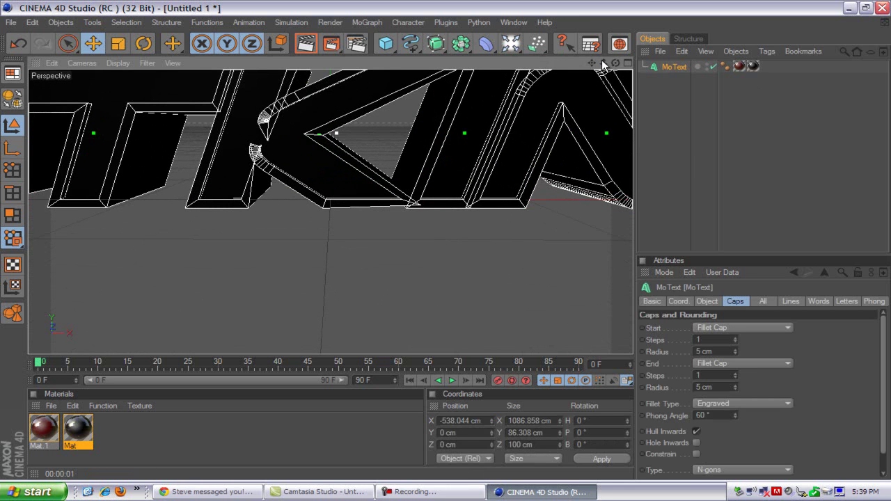
{"action": "left_click_drag", "start_coordinate": [602, 60], "coordinate": [476, 206]}
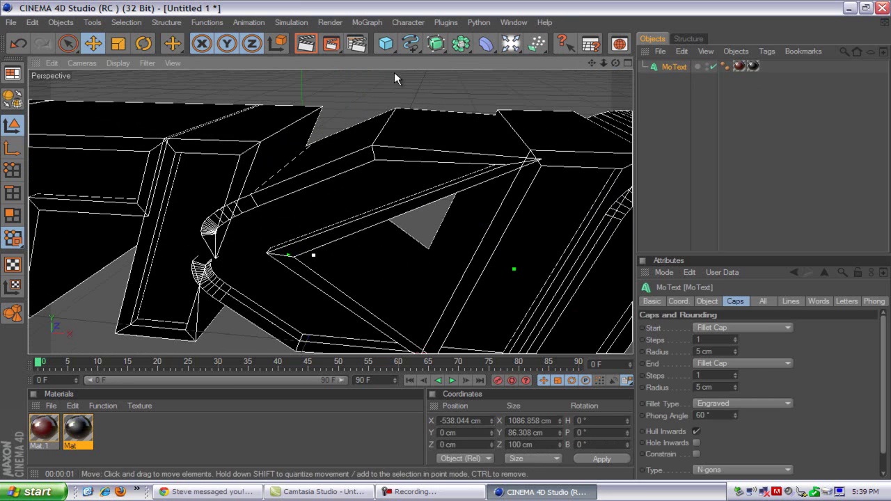
{"action": "left_click", "coordinate": [306, 45]}
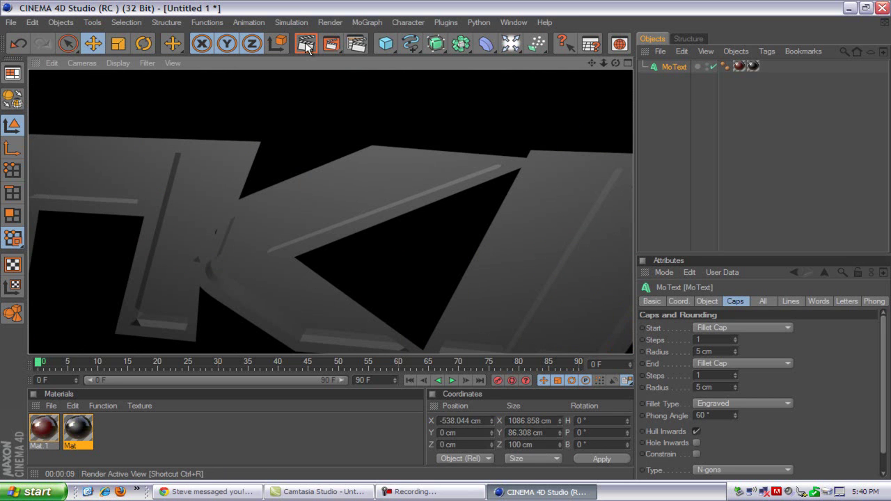
{"action": "left_click", "coordinate": [326, 276]}
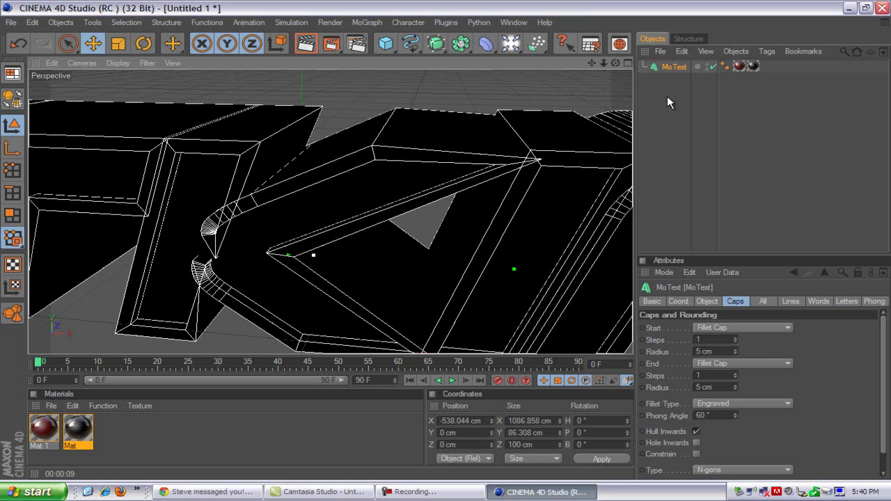
{"action": "left_click_drag", "start_coordinate": [607, 62], "coordinate": [438, 252]}
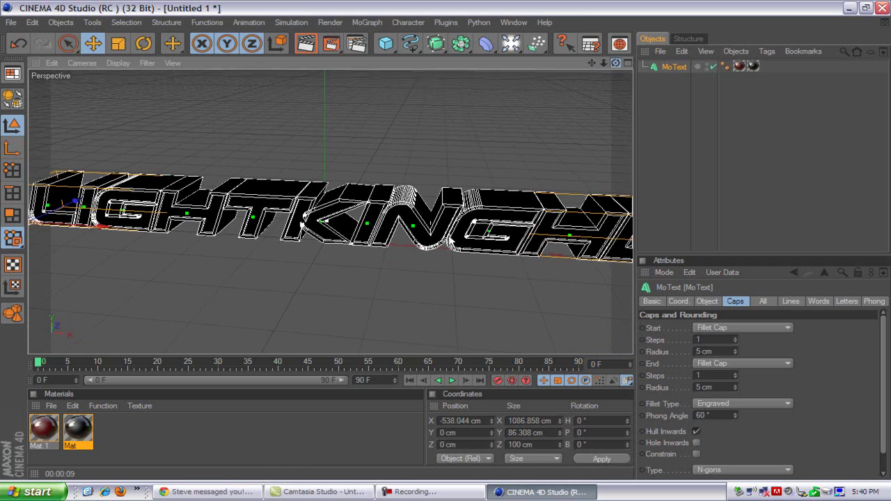
{"action": "left_click_drag", "start_coordinate": [615, 62], "coordinate": [442, 243]}
{"action": "left_click_drag", "start_coordinate": [588, 67], "coordinate": [339, 334]}
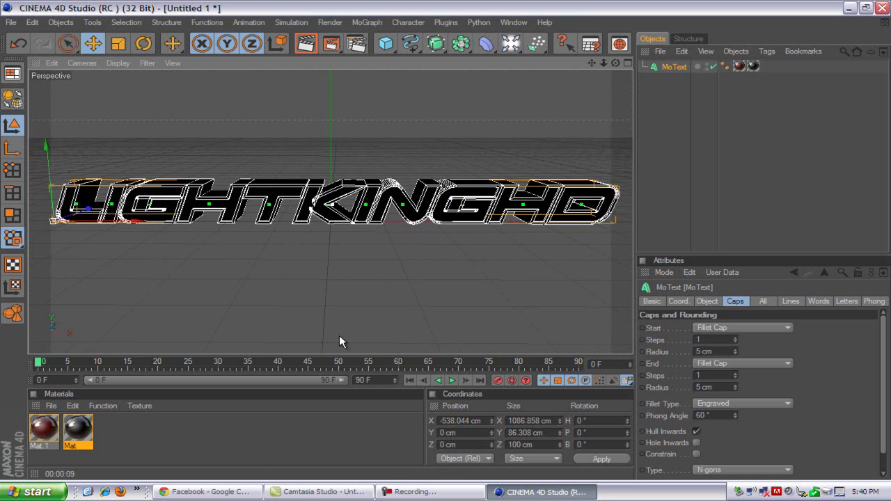
{"action": "left_click_drag", "start_coordinate": [603, 63], "coordinate": [445, 239]}
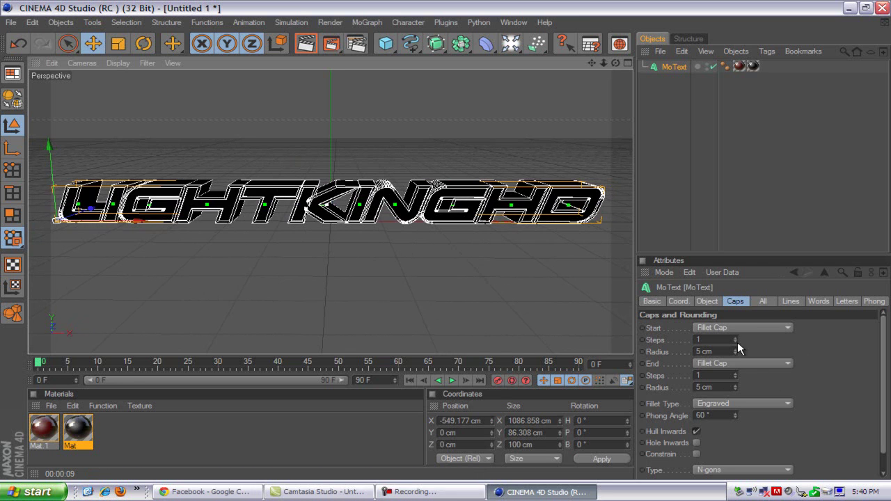
Step: Move the Mat.1 tag after the black Mat tag and restrict it to the C1 selection
{"action": "left_click", "coordinate": [708, 106]}
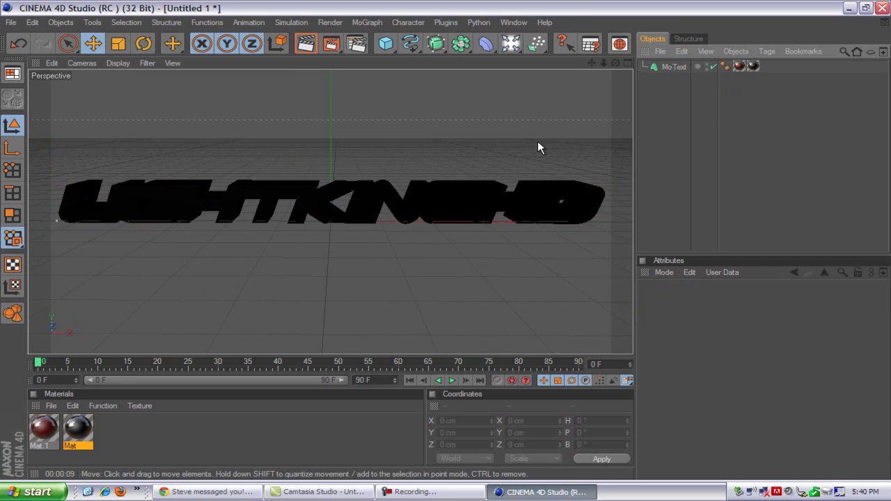
{"action": "left_click", "coordinate": [739, 66]}
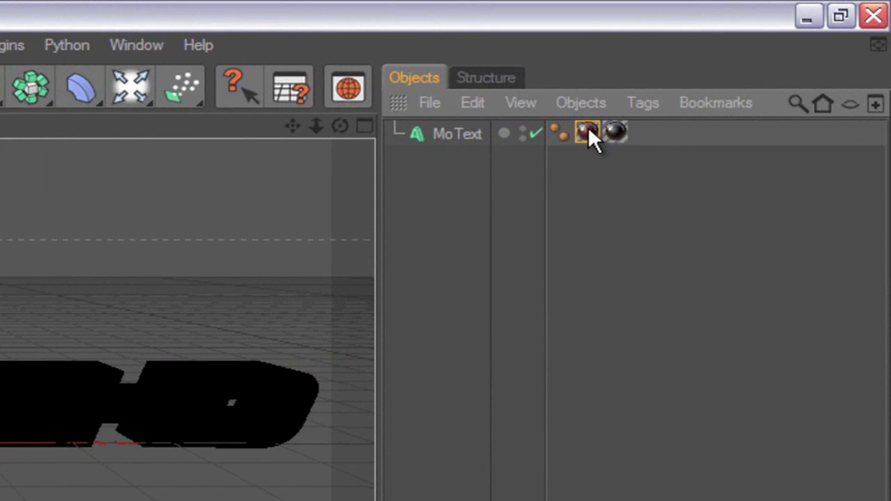
{"action": "left_click_drag", "start_coordinate": [740, 64], "coordinate": [760, 63]}
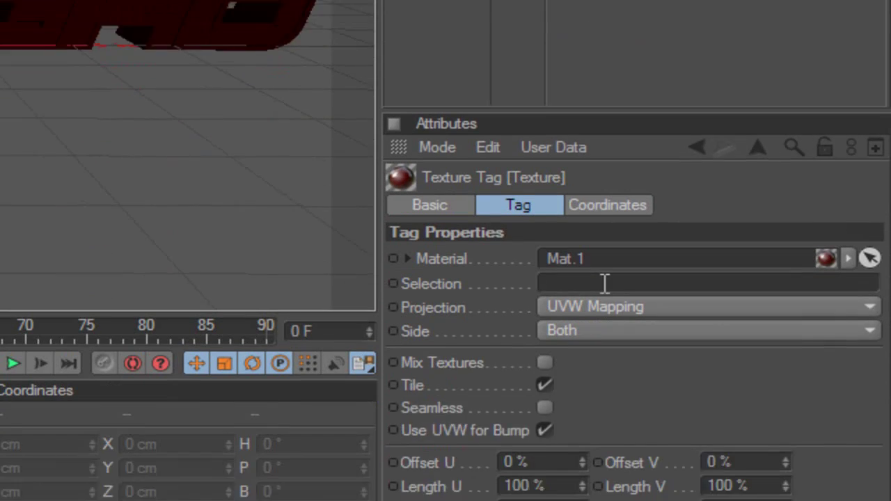
{"action": "left_click", "coordinate": [604, 217]}
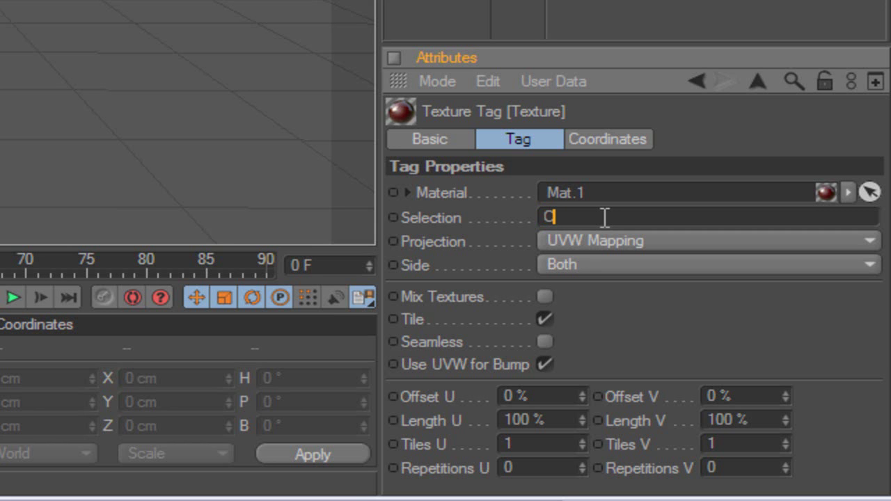
{"action": "type", "text": "1"}
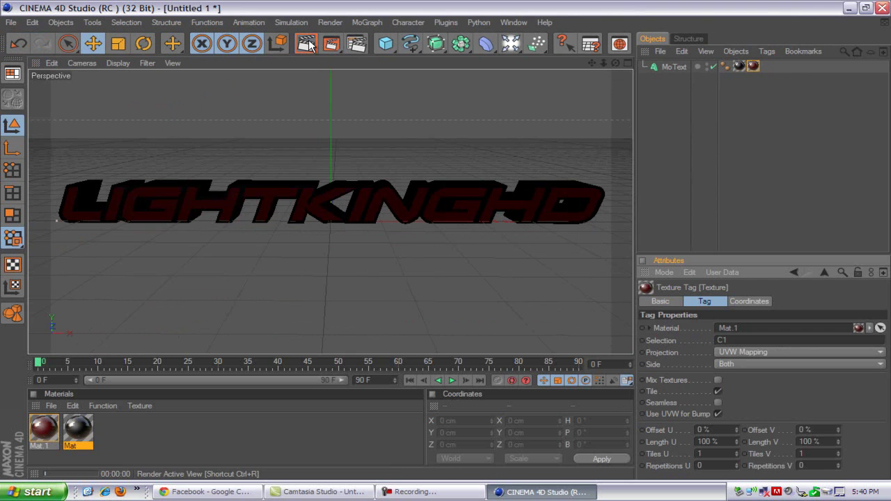
Step: Check the render, move the black Mat tag after Mat.1, and clear Mat.1's Selection
{"action": "left_click", "coordinate": [307, 44]}
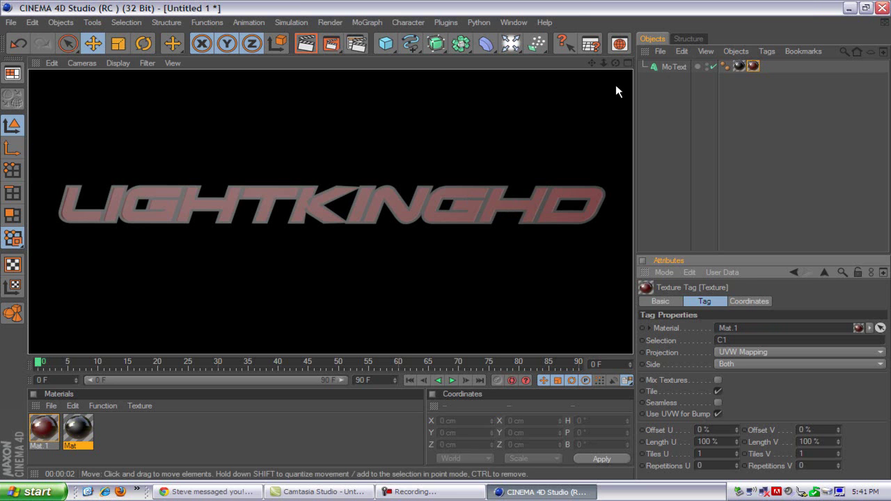
{"action": "left_click_drag", "start_coordinate": [603, 63], "coordinate": [446, 244]}
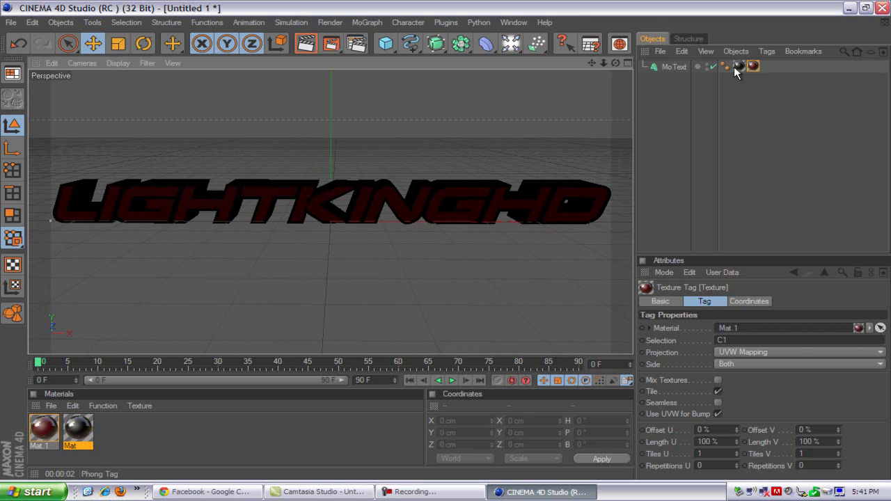
{"action": "left_click_drag", "start_coordinate": [739, 65], "coordinate": [762, 68]}
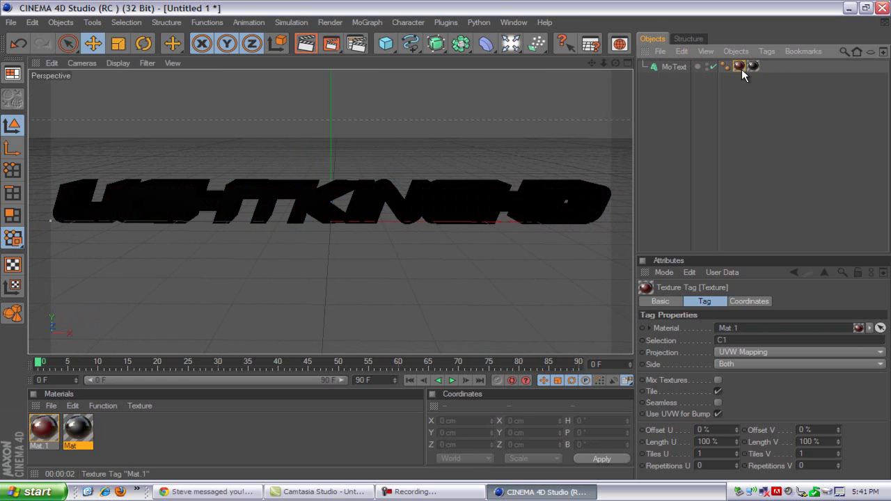
{"action": "left_click", "coordinate": [739, 65]}
{"action": "left_click", "coordinate": [721, 340]}
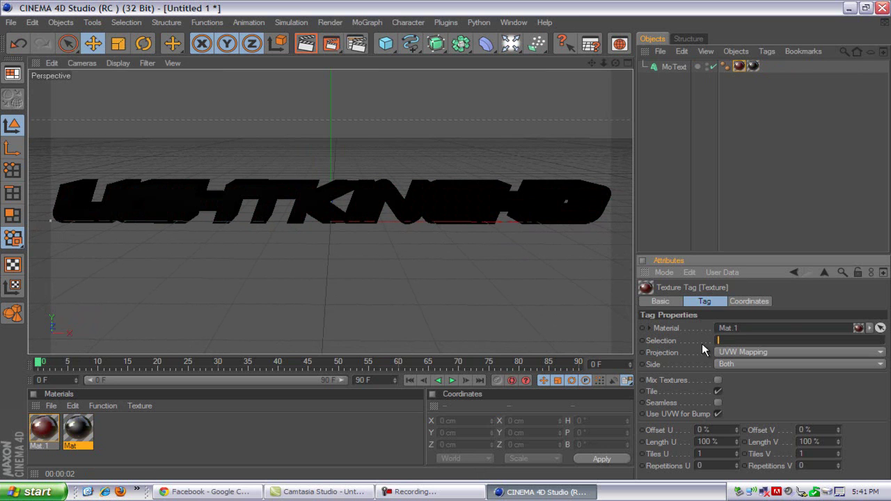
Step: Restrict the black Mat tag to C1 and render a preview of the result
{"action": "left_click", "coordinate": [753, 65]}
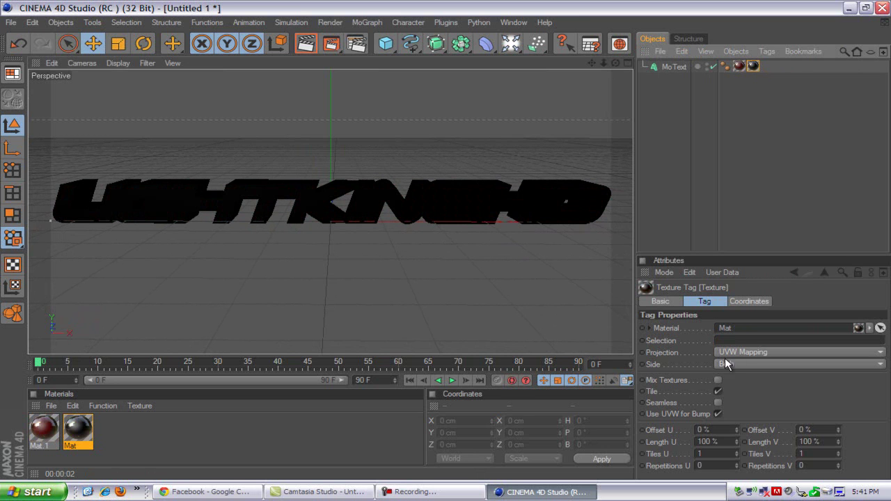
{"action": "left_click", "coordinate": [735, 339]}
{"action": "type", "text": "c"}
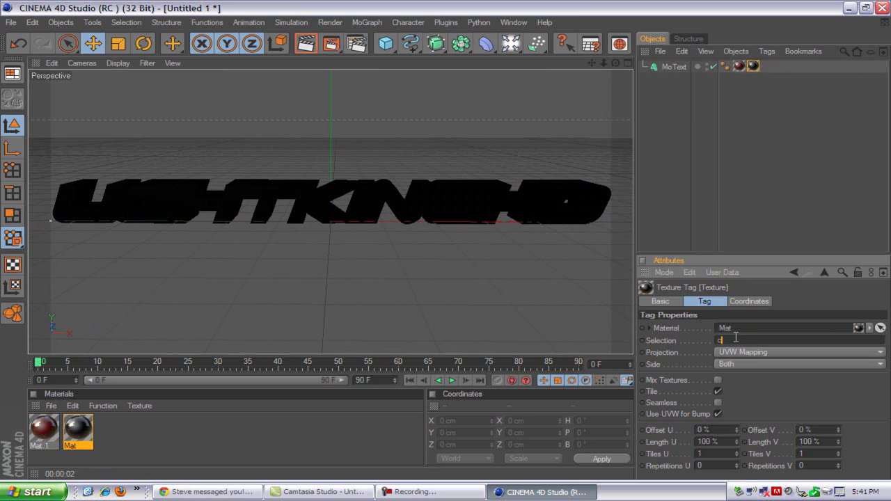
{"action": "type", "text": "1"}
{"action": "key", "text": "Return"}
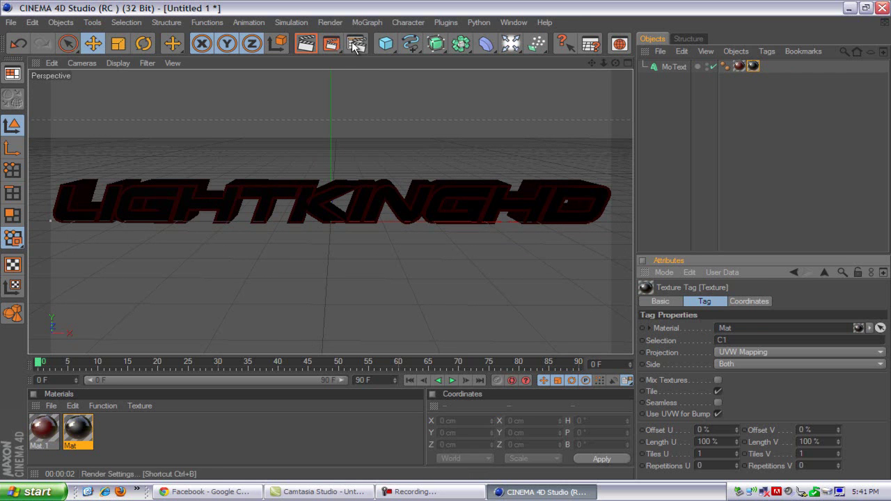
{"action": "left_click", "coordinate": [309, 41]}
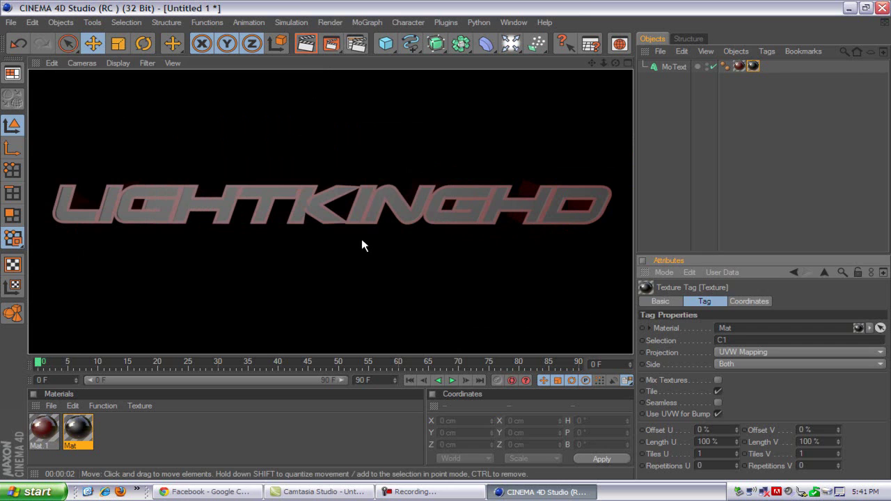
{"action": "left_click", "coordinate": [361, 239]}
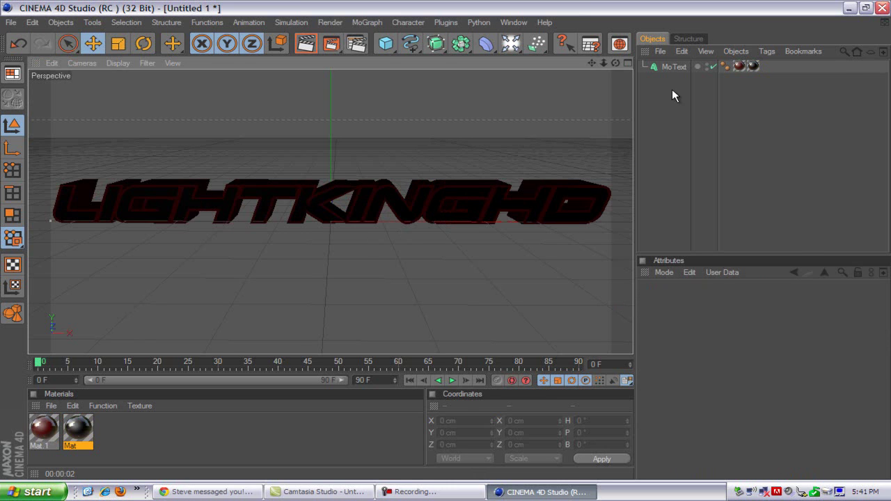
Step: Move the MoText toward the camera to X -473.88, Y 376.428, Z -1559.573 cm
{"action": "left_click", "coordinate": [674, 67]}
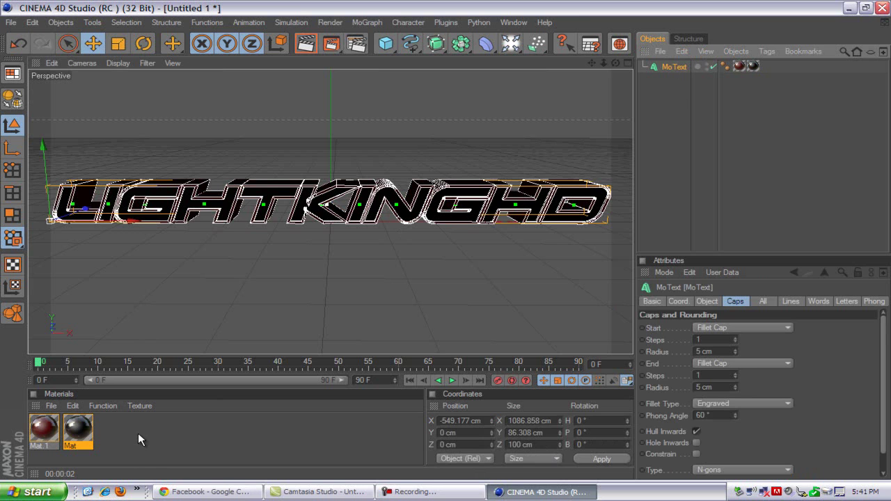
{"action": "left_click", "coordinate": [707, 300]}
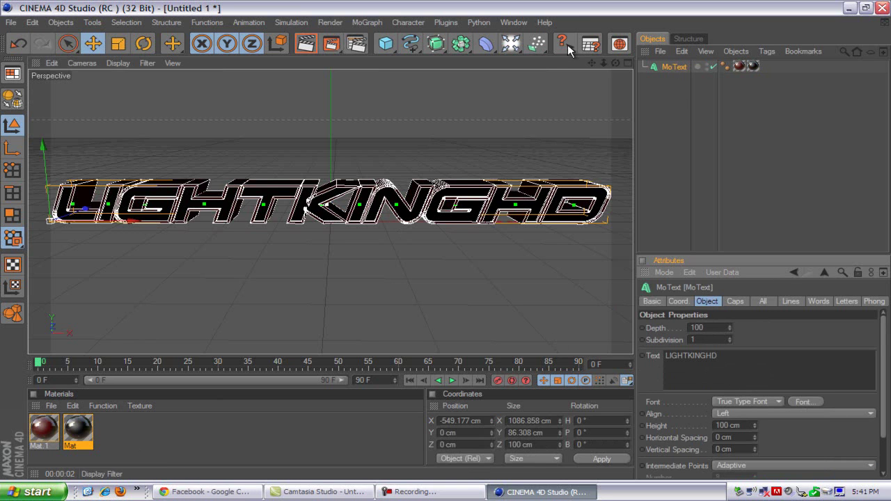
{"action": "scroll", "coordinate": [445, 247], "scroll_direction": "down", "scroll_amount": 2}
{"action": "scroll", "coordinate": [441, 243], "scroll_direction": "down", "scroll_amount": 2}
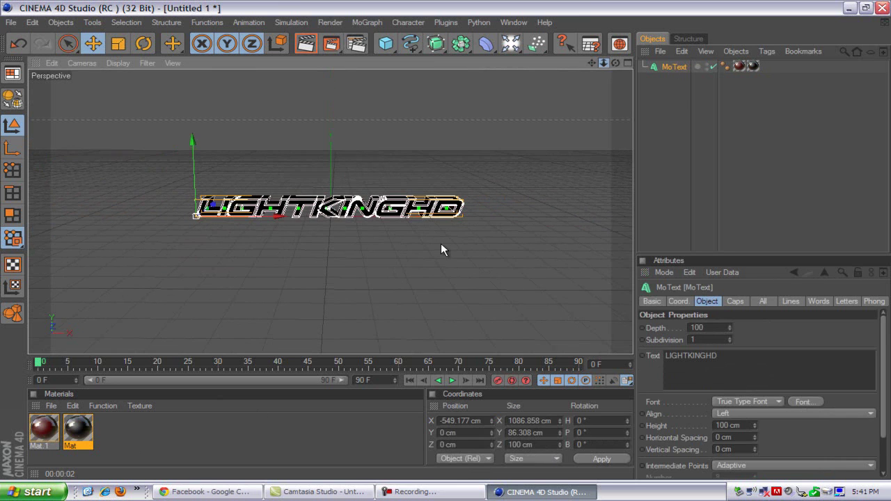
{"action": "scroll", "coordinate": [440, 243], "scroll_direction": "down", "scroll_amount": 1}
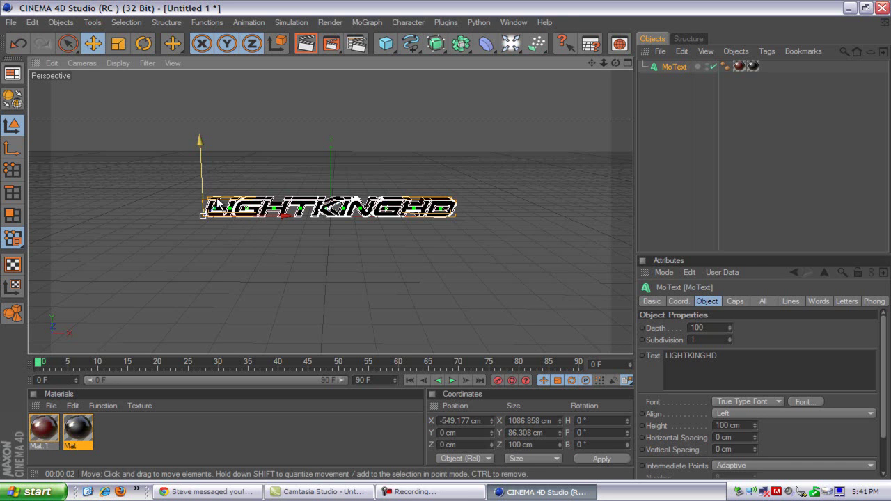
{"action": "left_click_drag", "start_coordinate": [444, 240], "coordinate": [535, 155]}
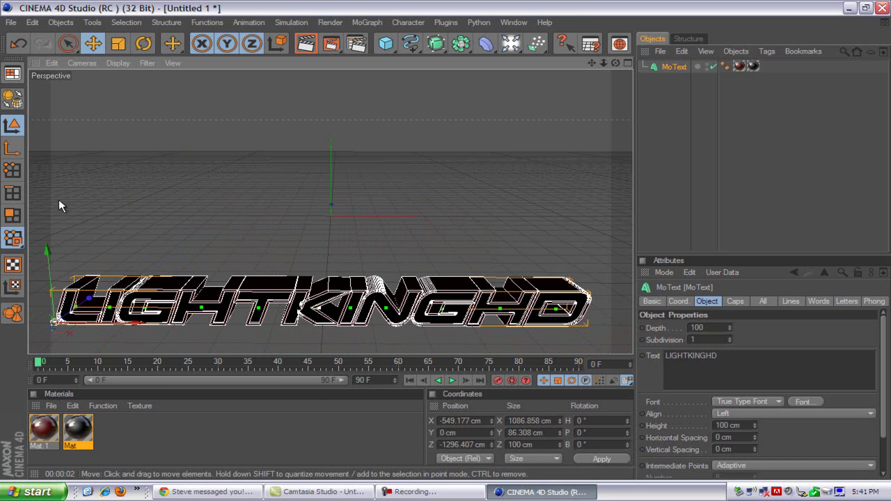
{"action": "mouse_move", "coordinate": [446, 231]}
{"action": "left_mouse_down"}
{"action": "mouse_move", "coordinate": [457, 223]}
{"action": "mouse_move", "coordinate": [448, 242]}
{"action": "left_mouse_up"}
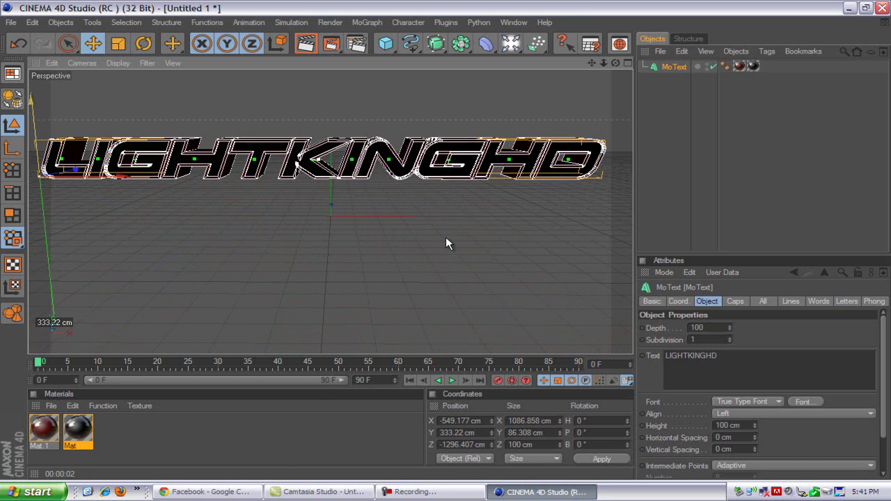
{"action": "mouse_move", "coordinate": [87, 165]}
{"action": "left_mouse_down"}
{"action": "mouse_move", "coordinate": [422, 269]}
{"action": "mouse_move", "coordinate": [453, 236]}
{"action": "mouse_move", "coordinate": [73, 158]}
{"action": "left_mouse_up"}
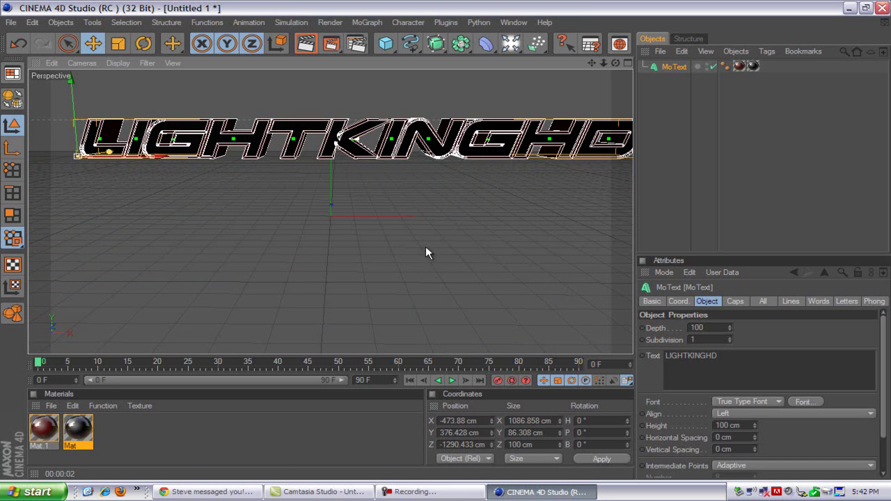
{"action": "mouse_move", "coordinate": [426, 251]}
{"action": "right_mouse_down"}
{"action": "mouse_move", "coordinate": [434, 264]}
{"action": "mouse_move", "coordinate": [363, 323]}
{"action": "mouse_move", "coordinate": [428, 260]}
{"action": "right_mouse_up"}
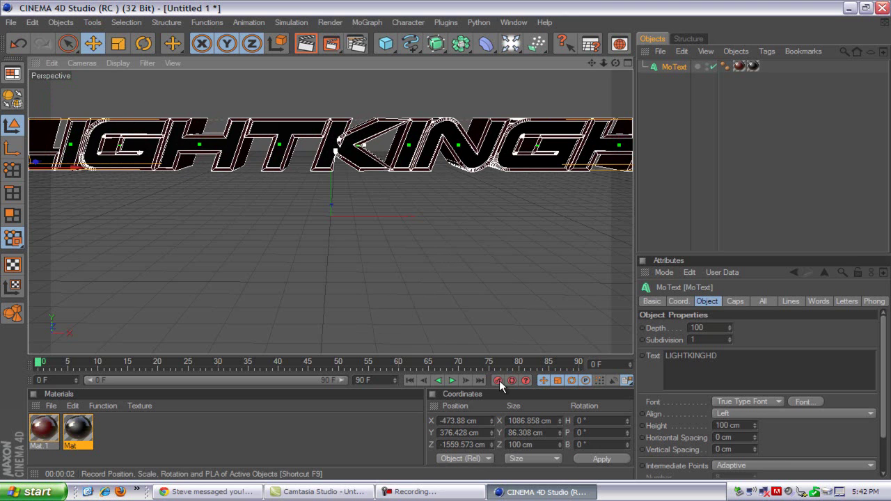
Step: Set the current time to frame 10 and activate the Rotate tool
{"action": "left_click_drag", "start_coordinate": [40, 365], "coordinate": [69, 369]}
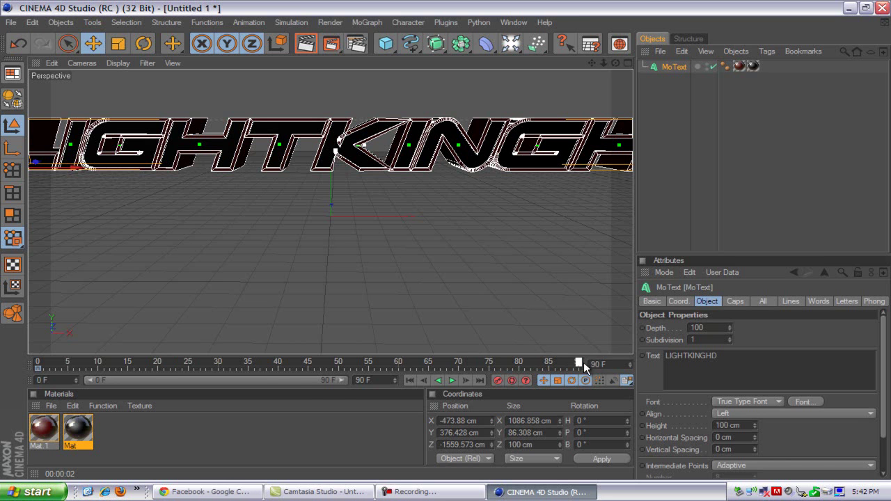
{"action": "left_click_drag", "start_coordinate": [104, 363], "coordinate": [98, 363]}
{"action": "left_click", "coordinate": [147, 46]}
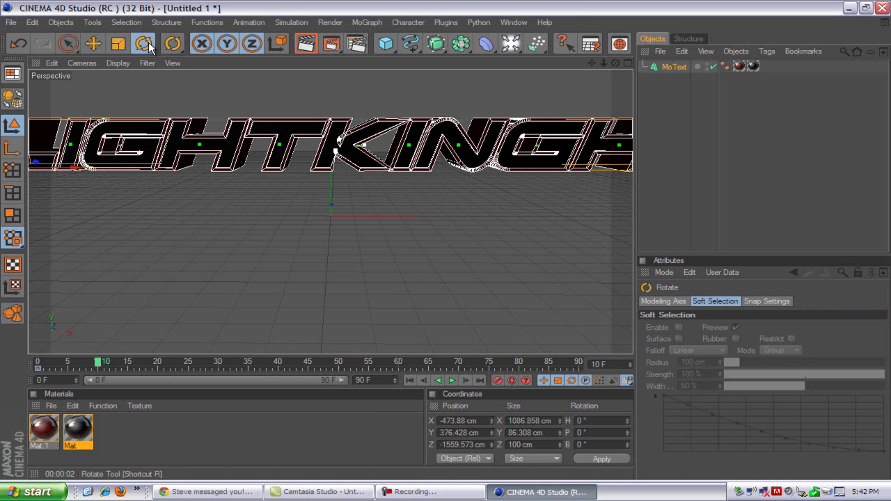
Step: Pose the text at frame 10 spun -720° and moved to Y 127.247, Z -662.625 cm
{"action": "left_click_drag", "start_coordinate": [604, 64], "coordinate": [437, 247]}
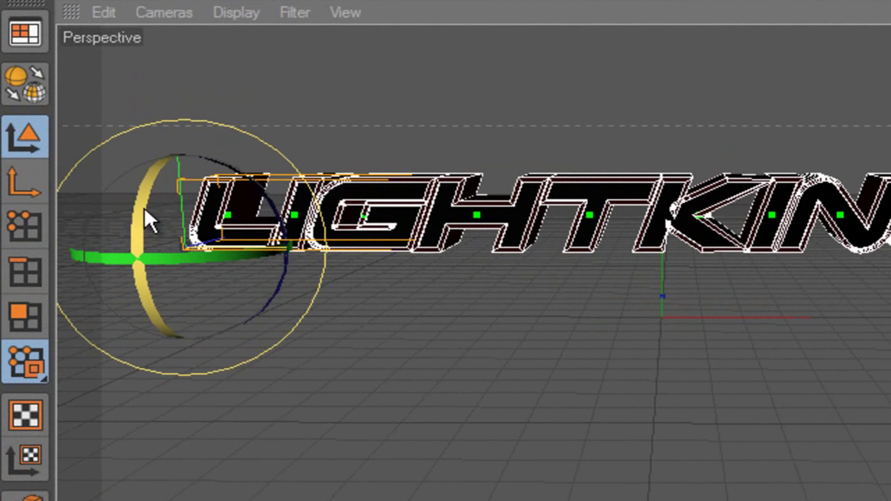
{"action": "mouse_move", "coordinate": [144, 207]}
{"action": "left_mouse_down"}
{"action": "mouse_move", "coordinate": [162, 160]}
{"action": "mouse_move", "coordinate": [211, 139]}
{"action": "mouse_move", "coordinate": [255, 215]}
{"action": "mouse_move", "coordinate": [241, 253]}
{"action": "mouse_move", "coordinate": [181, 285]}
{"action": "mouse_move", "coordinate": [150, 201]}
{"action": "mouse_move", "coordinate": [193, 166]}
{"action": "mouse_move", "coordinate": [261, 251]}
{"action": "mouse_move", "coordinate": [212, 321]}
{"action": "mouse_move", "coordinate": [159, 300]}
{"action": "mouse_move", "coordinate": [157, 216]}
{"action": "left_mouse_up"}
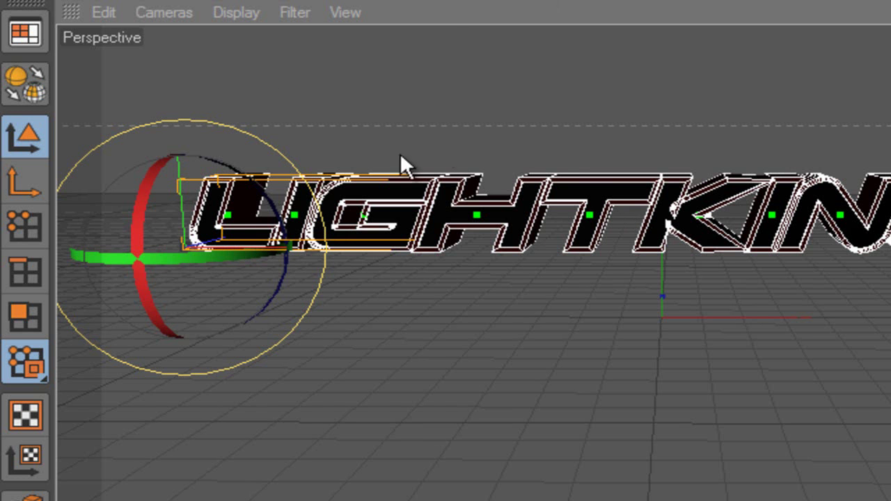
{"action": "key", "text": "e"}
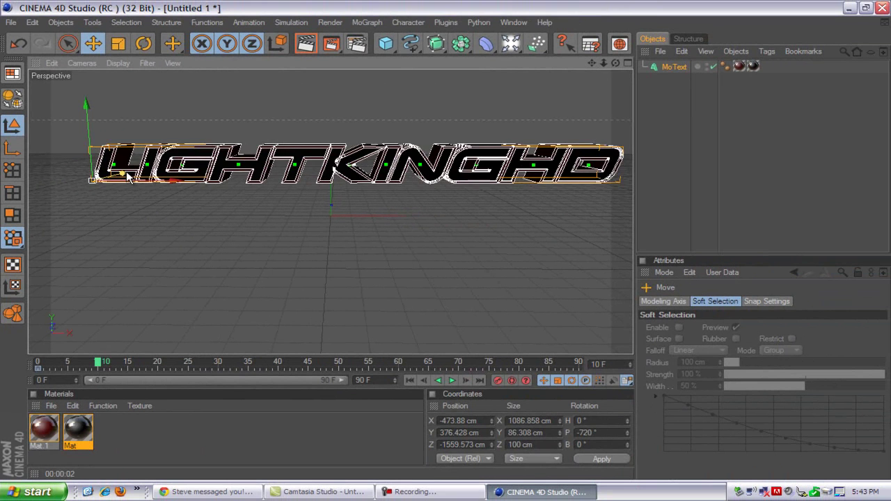
{"action": "left_click_drag", "start_coordinate": [128, 176], "coordinate": [538, 210]}
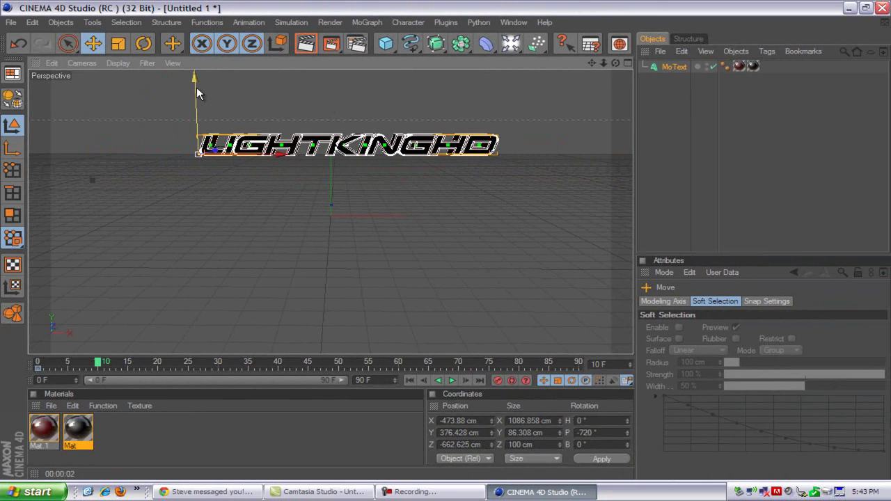
{"action": "left_click_drag", "start_coordinate": [196, 87], "coordinate": [446, 240]}
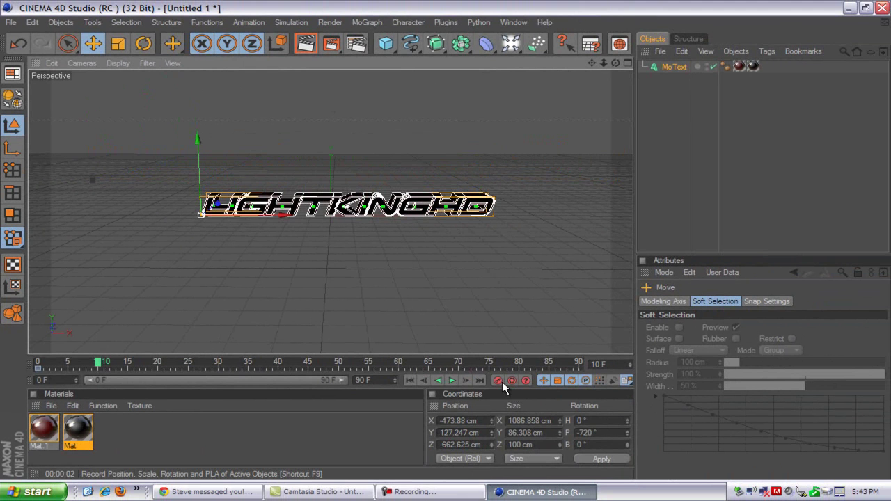
{"action": "left_click_drag", "start_coordinate": [98, 363], "coordinate": [0, 372]}
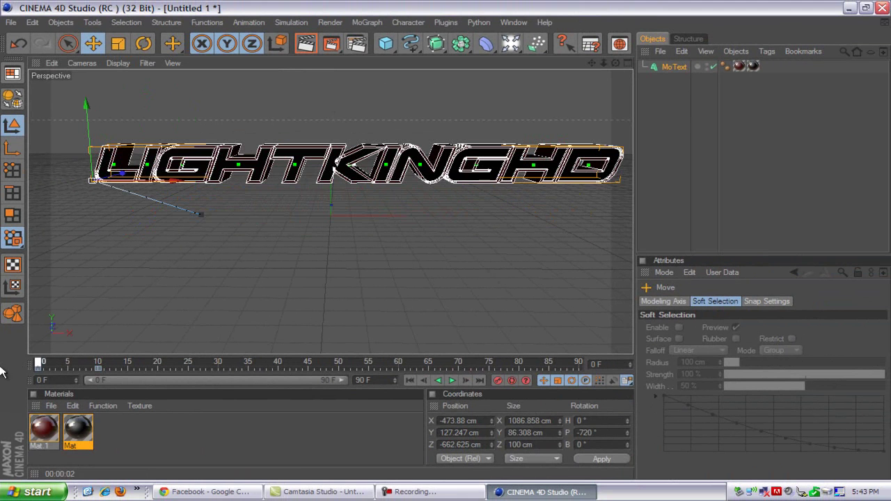
Step: Rewind and play back the animation to review the spin
{"action": "left_click", "coordinate": [452, 381]}
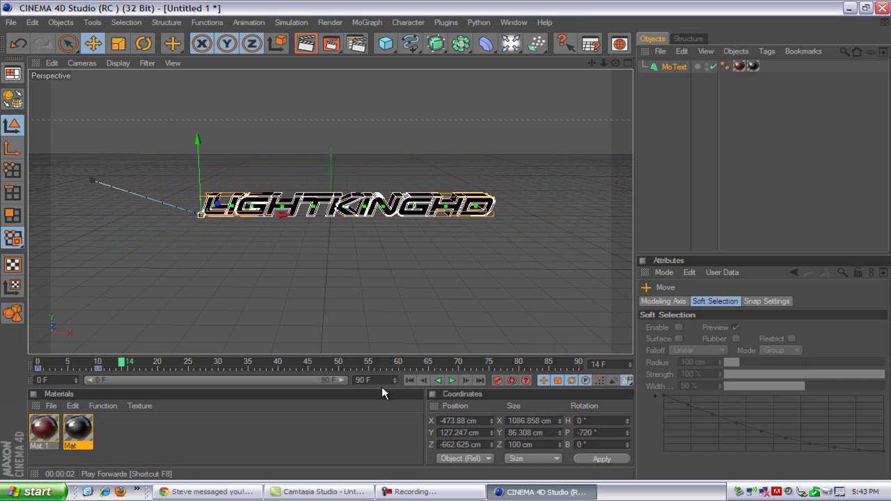
{"action": "left_click_drag", "start_coordinate": [100, 363], "coordinate": [39, 363]}
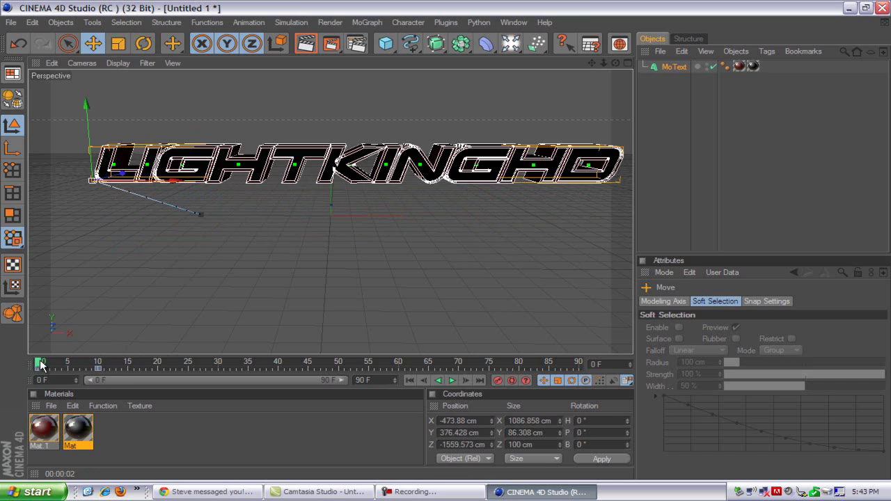
{"action": "left_click", "coordinate": [451, 381]}
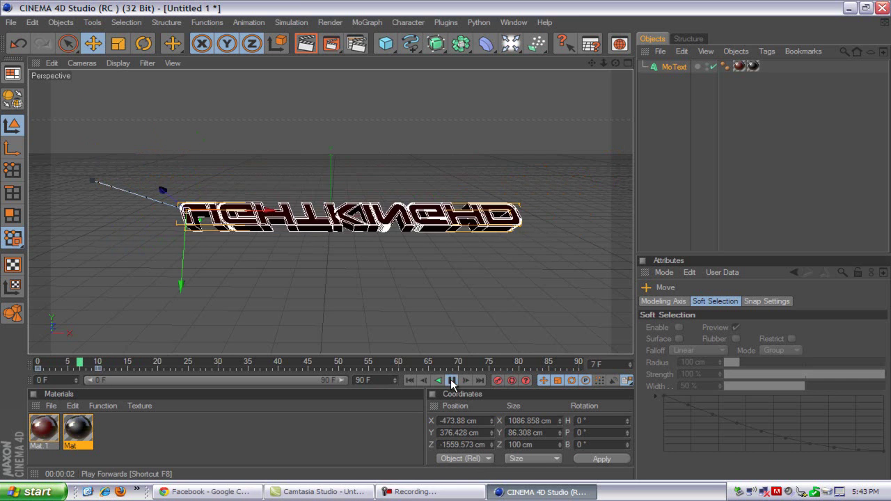
{"action": "left_click", "coordinate": [451, 381]}
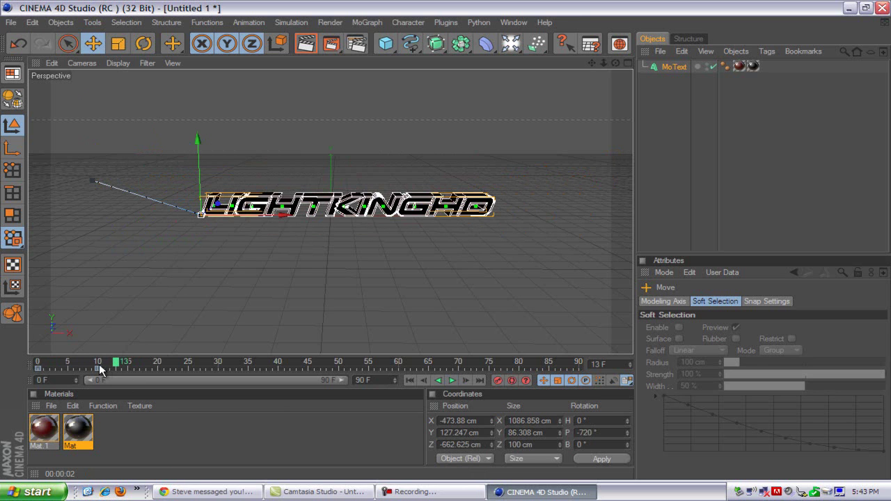
Step: Shift the frame-10 keyframe to frame 45 and replay the animation from the start
{"action": "left_click_drag", "start_coordinate": [64, 365], "coordinate": [31, 366]}
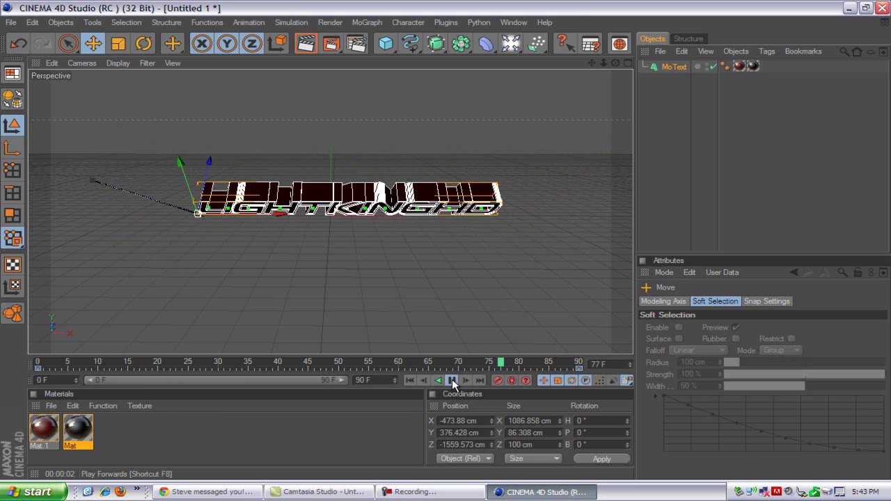
{"action": "left_click", "coordinate": [452, 382]}
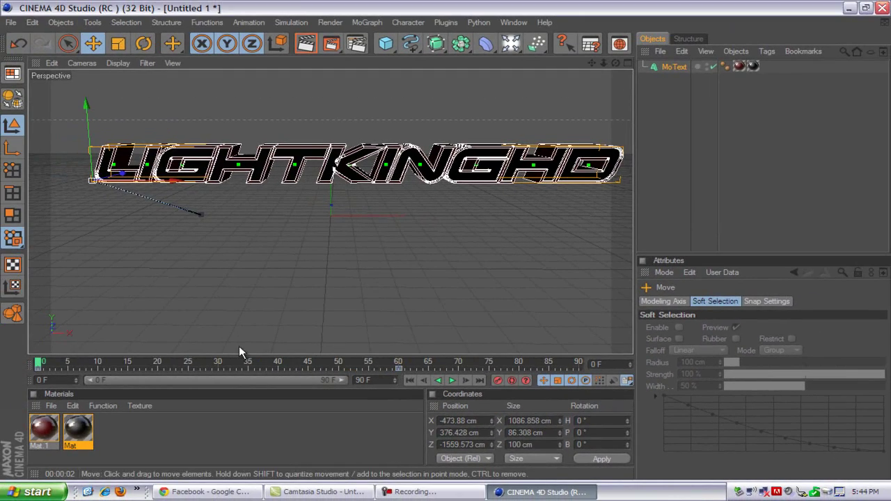
{"action": "left_click", "coordinate": [453, 380]}
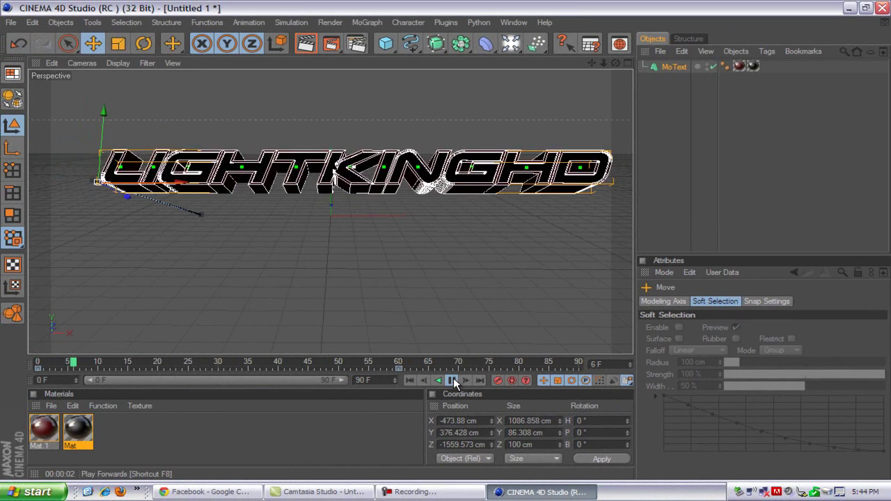
{"action": "key", "text": "F8"}
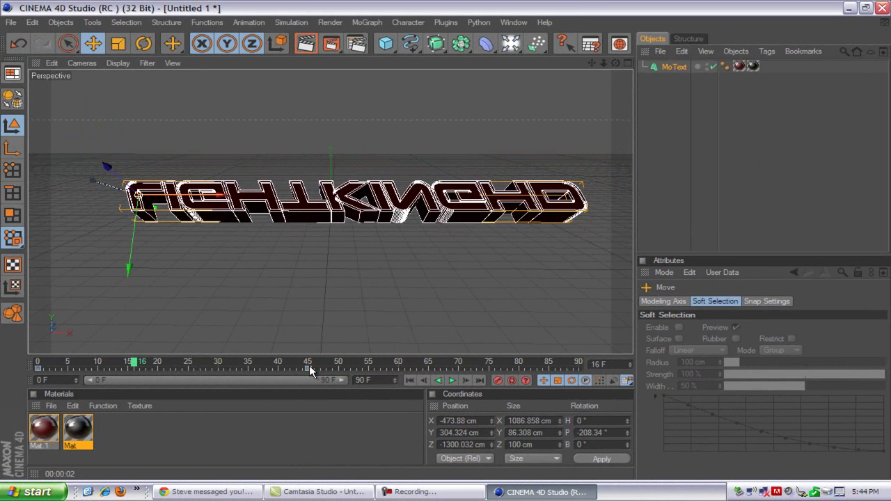
{"action": "left_click_drag", "start_coordinate": [67, 367], "coordinate": [38, 368]}
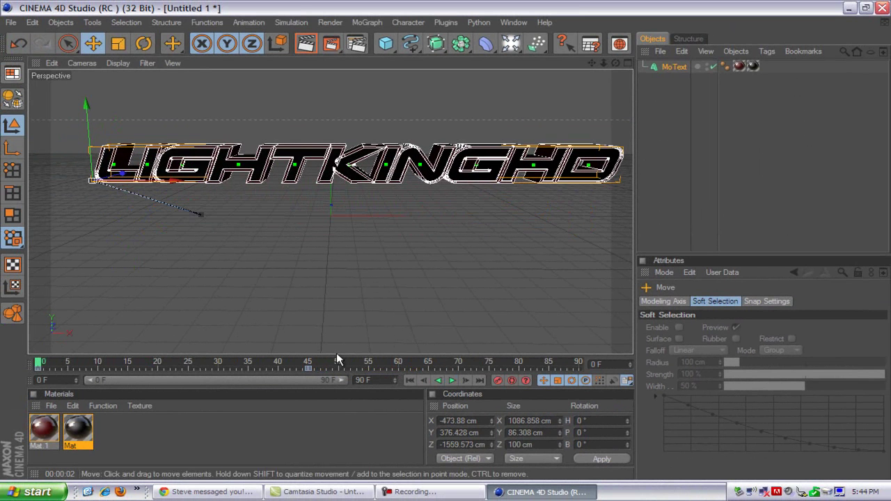
{"action": "left_click", "coordinate": [452, 380]}
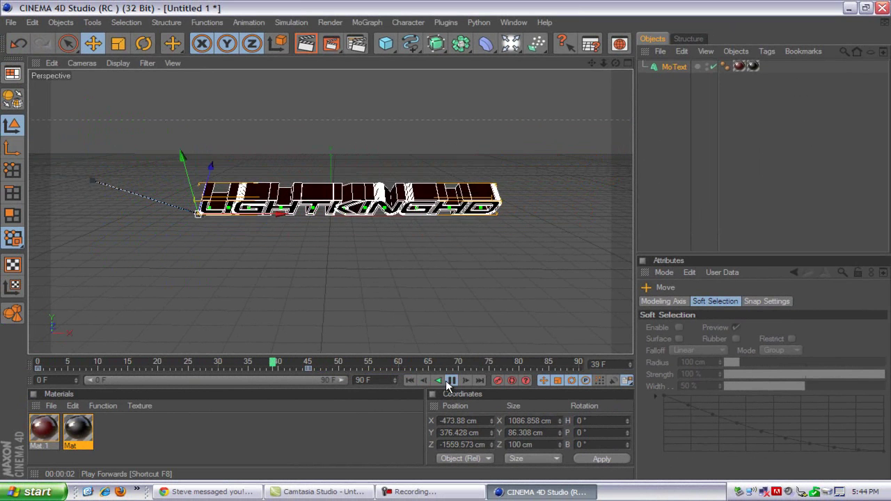
Step: Stop playback and delete the keyframe at frame 45
{"action": "left_click", "coordinate": [446, 382]}
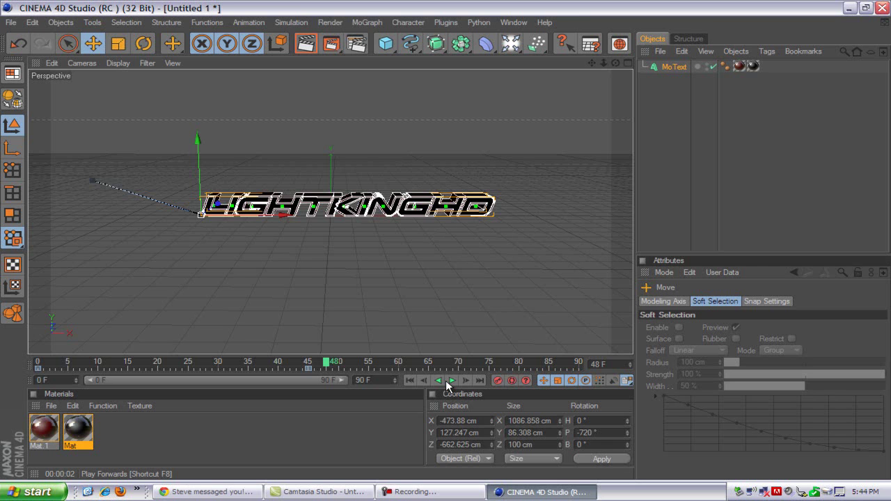
{"action": "left_click", "coordinate": [309, 368]}
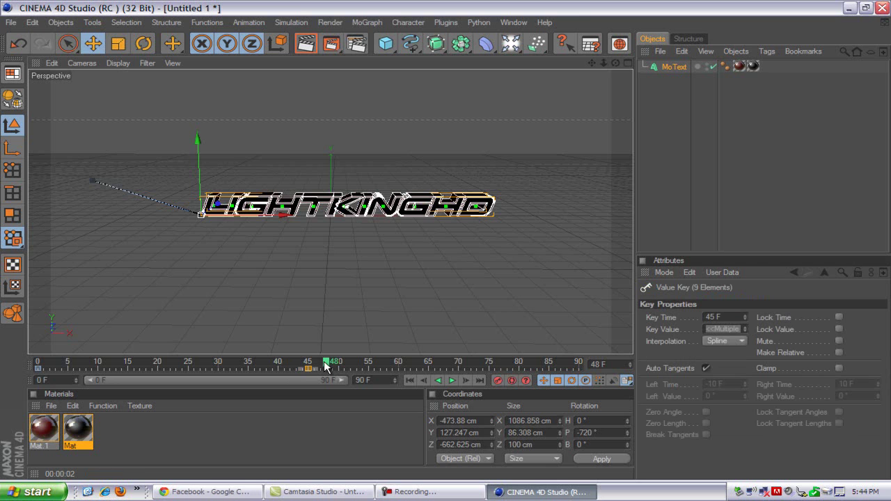
{"action": "left_click", "coordinate": [325, 366]}
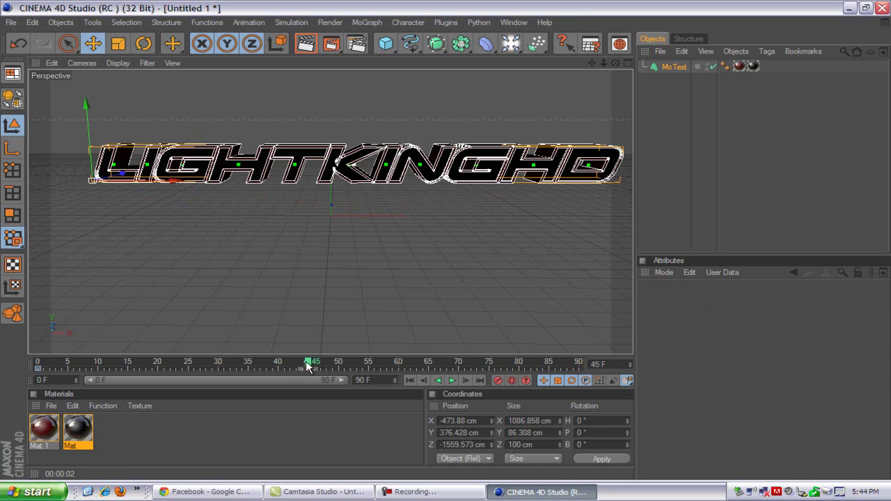
Step: Key the text at frame 45 spun -360° at Y 170.178, Z -774.652 cm, then play it back
{"action": "left_click", "coordinate": [143, 44]}
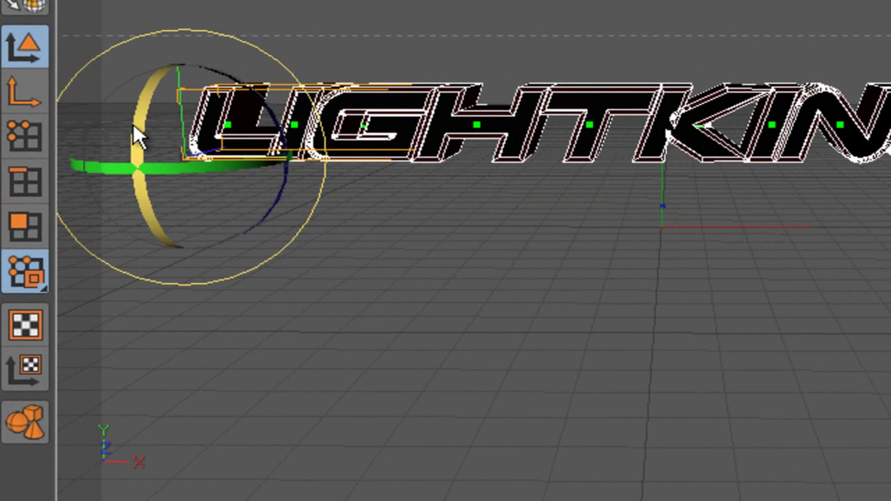
{"action": "mouse_move", "coordinate": [133, 123]}
{"action": "left_mouse_down"}
{"action": "mouse_move", "coordinate": [211, 50]}
{"action": "mouse_move", "coordinate": [309, 217]}
{"action": "mouse_move", "coordinate": [148, 277]}
{"action": "mouse_move", "coordinate": [150, 104]}
{"action": "mouse_move", "coordinate": [145, 114]}
{"action": "mouse_move", "coordinate": [137, 105]}
{"action": "mouse_move", "coordinate": [151, 75]}
{"action": "mouse_move", "coordinate": [142, 81]}
{"action": "mouse_move", "coordinate": [137, 129]}
{"action": "left_mouse_up"}
{"action": "key", "text": "e"}
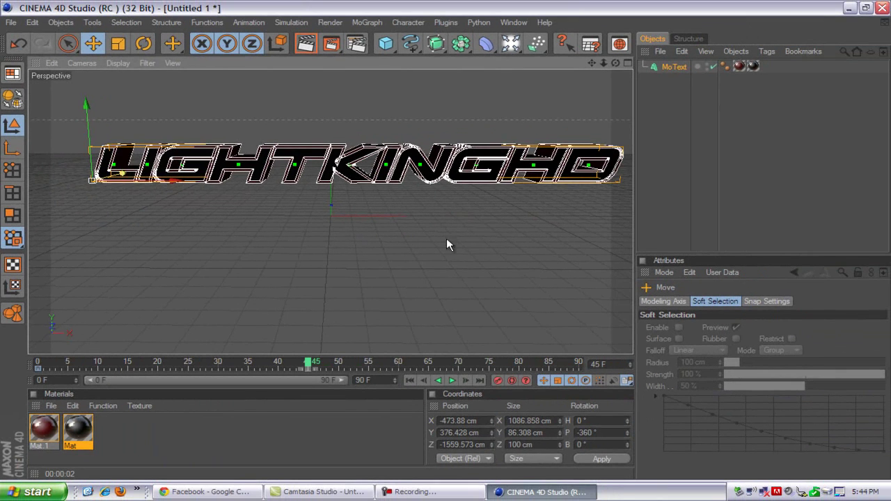
{"action": "left_click_drag", "start_coordinate": [446, 238], "coordinate": [84, 187]}
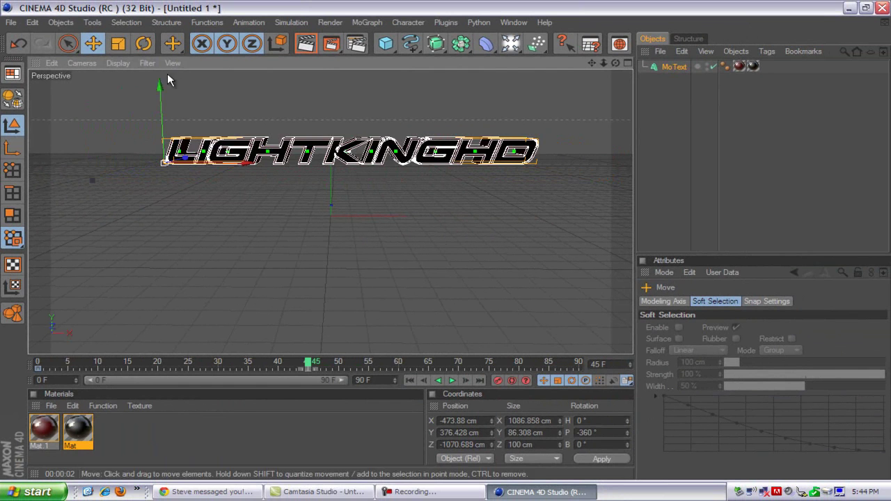
{"action": "left_click_drag", "start_coordinate": [161, 86], "coordinate": [444, 240]}
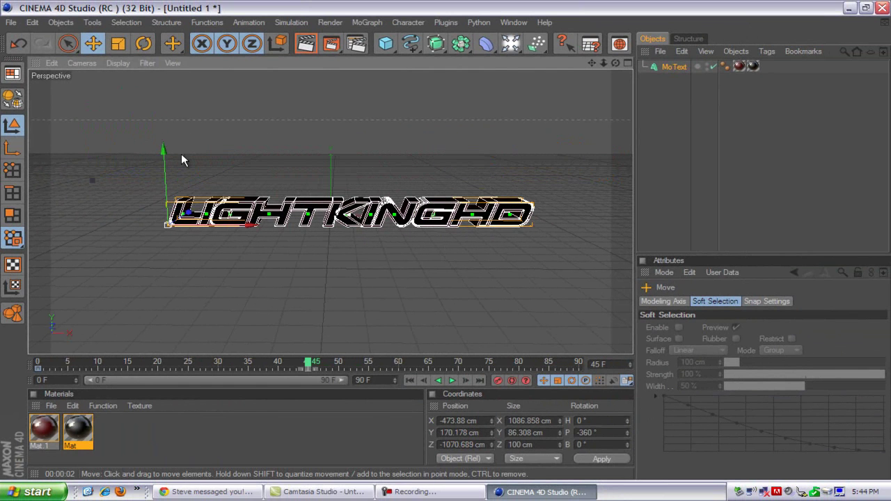
{"action": "left_click_drag", "start_coordinate": [542, 177], "coordinate": [452, 238]}
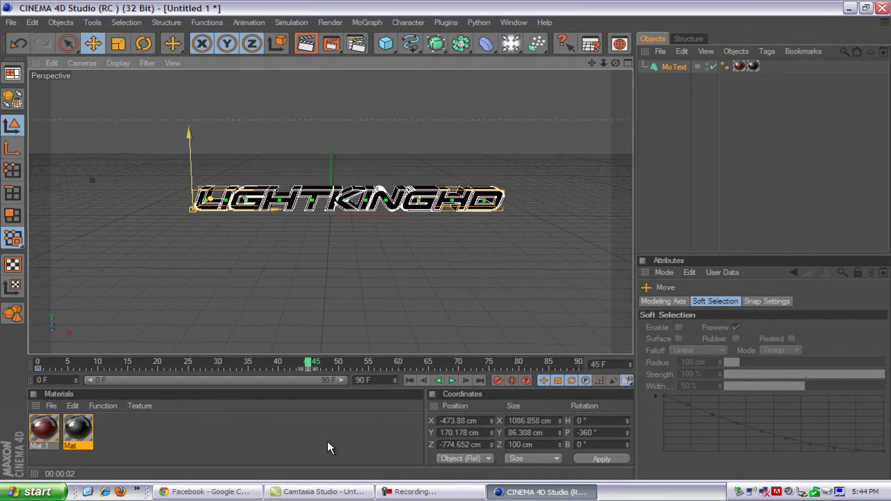
{"action": "left_click", "coordinate": [498, 380]}
{"action": "left_click_drag", "start_coordinate": [310, 361], "coordinate": [2, 378]}
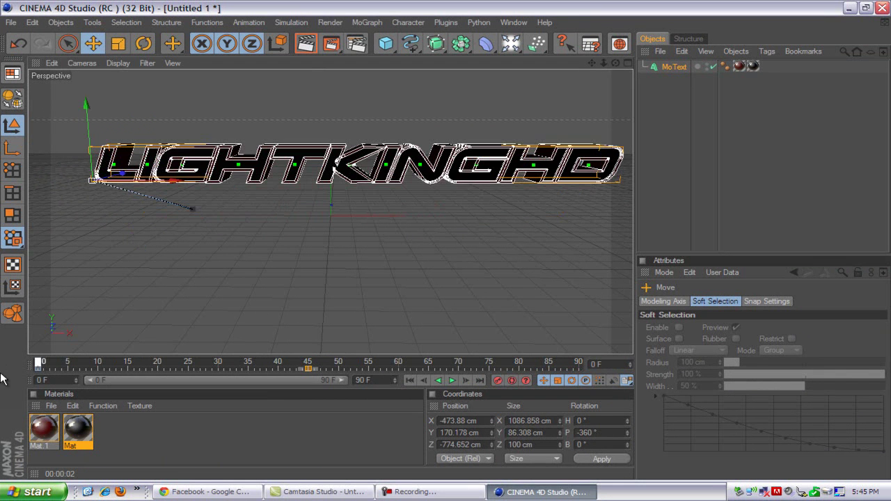
{"action": "left_click", "coordinate": [451, 380]}
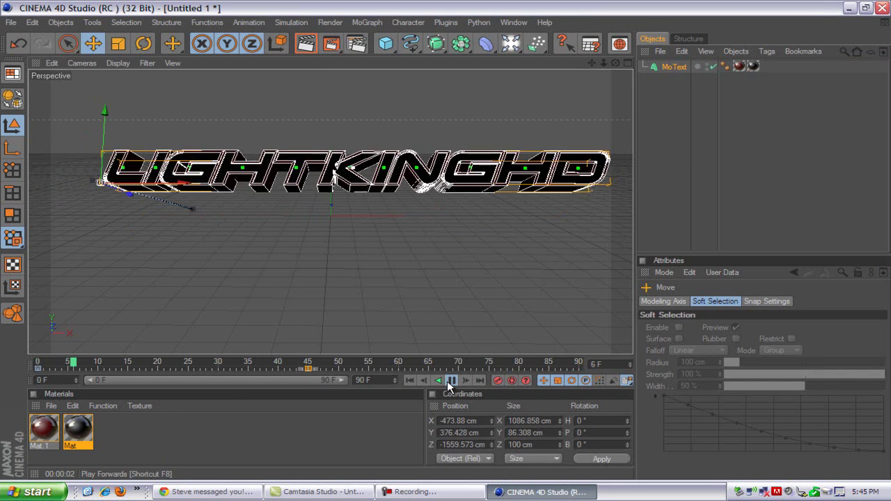